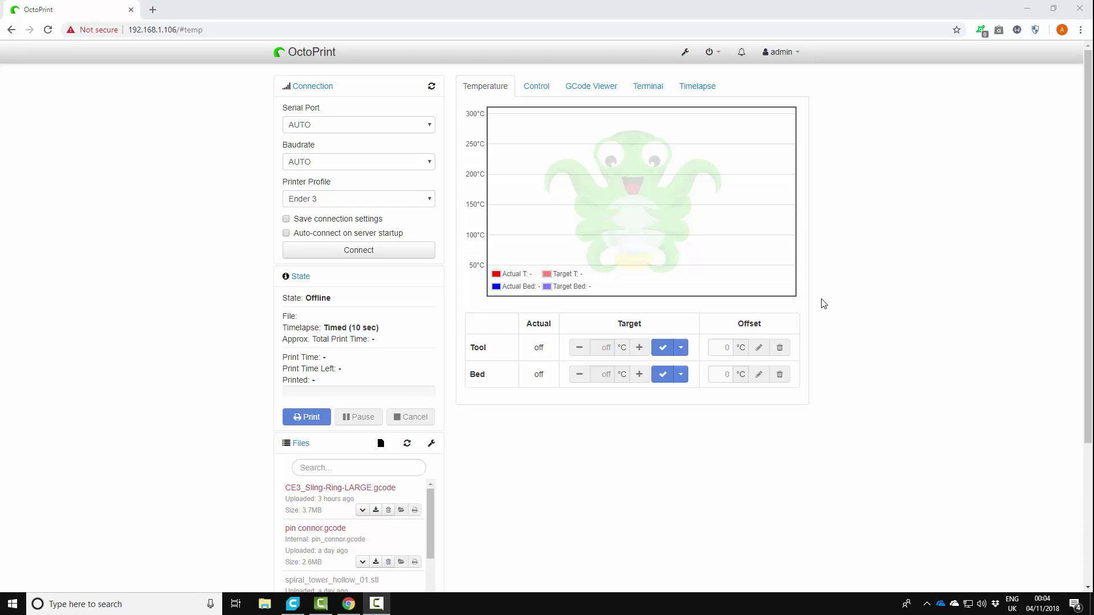
Step: Show the Timelapse tab with its Timed mode, 10 sec interval and 25 fps settings
{"action": "left_click", "coordinate": [694, 88]}
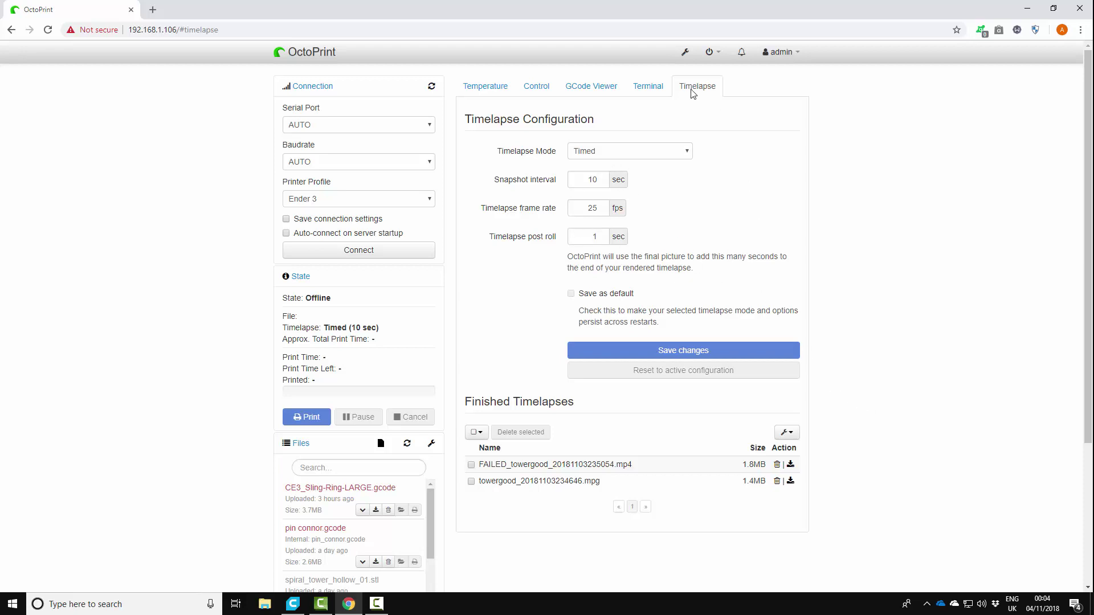
Step: Glance at the webcam controls, then return to the Timed, 10 sec, 25 fps timelapse settings
{"action": "left_click", "coordinate": [535, 87]}
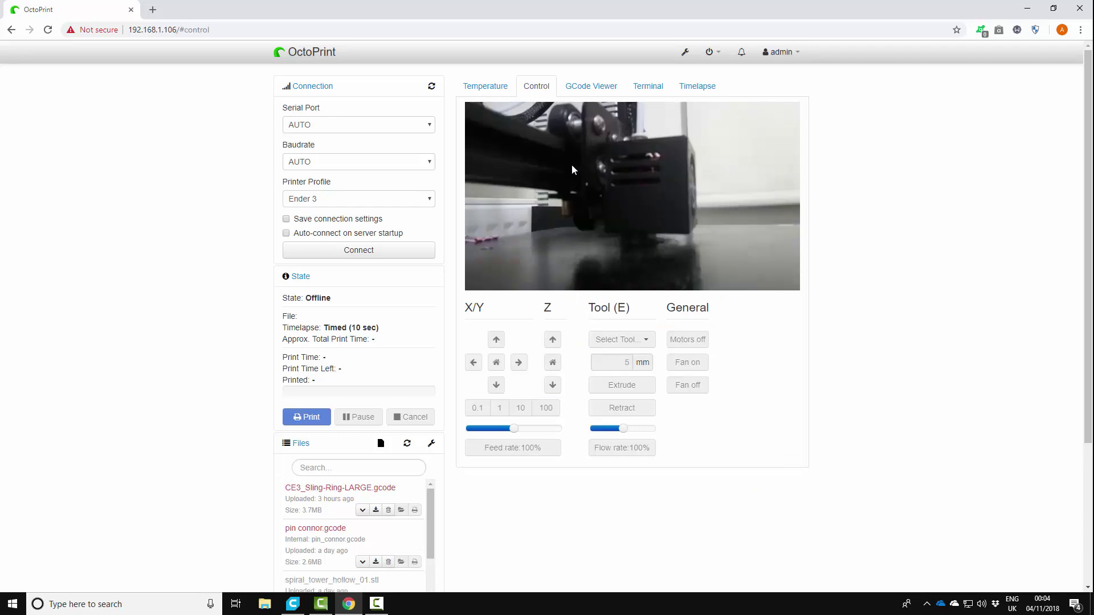
{"action": "left_click", "coordinate": [694, 86]}
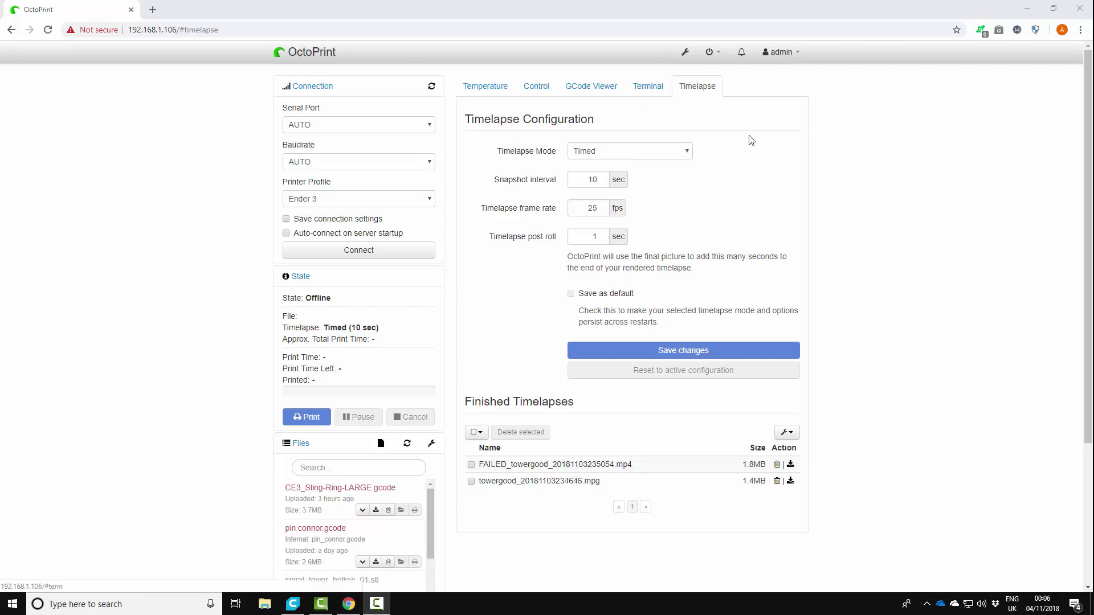
Step: Search the Plugin Manager repository for 'octola' and install Octolapse 0.3.1
{"action": "left_click", "coordinate": [684, 55]}
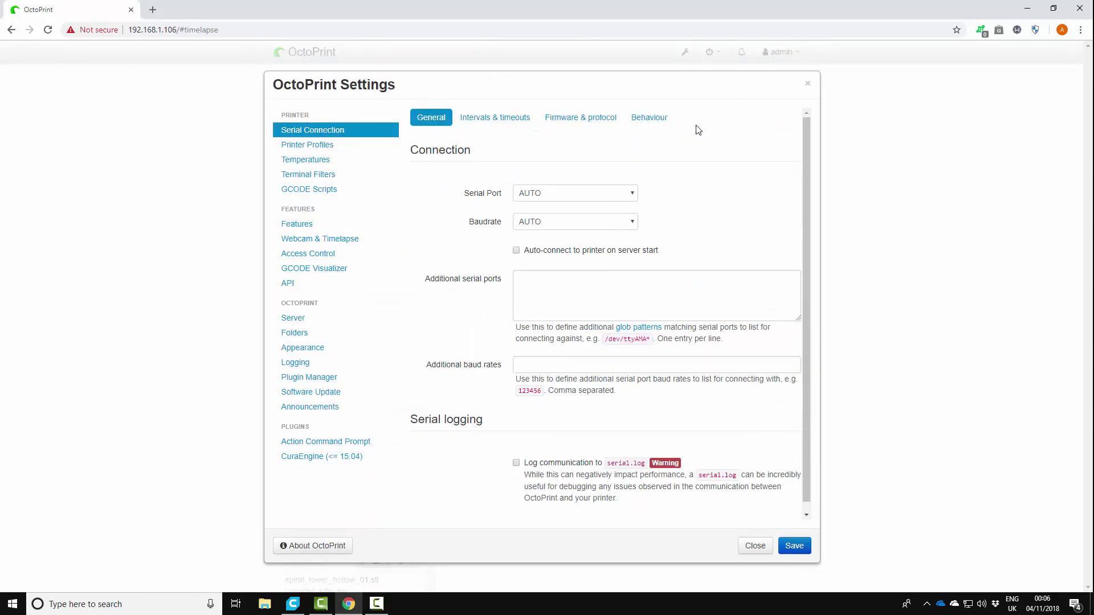
{"action": "left_click", "coordinate": [330, 382]}
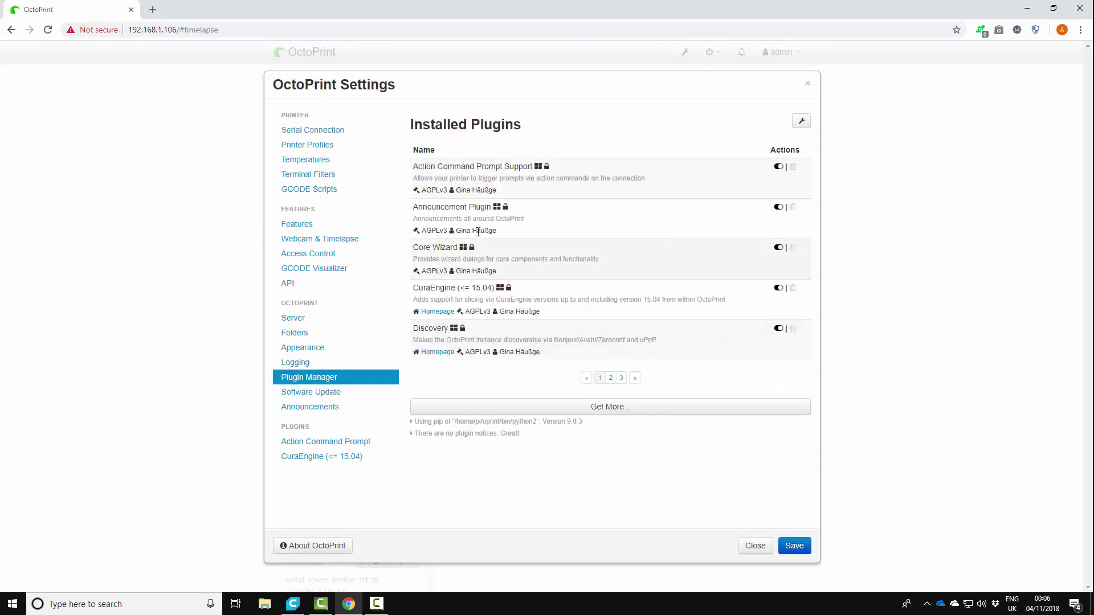
{"action": "left_click", "coordinate": [619, 407]}
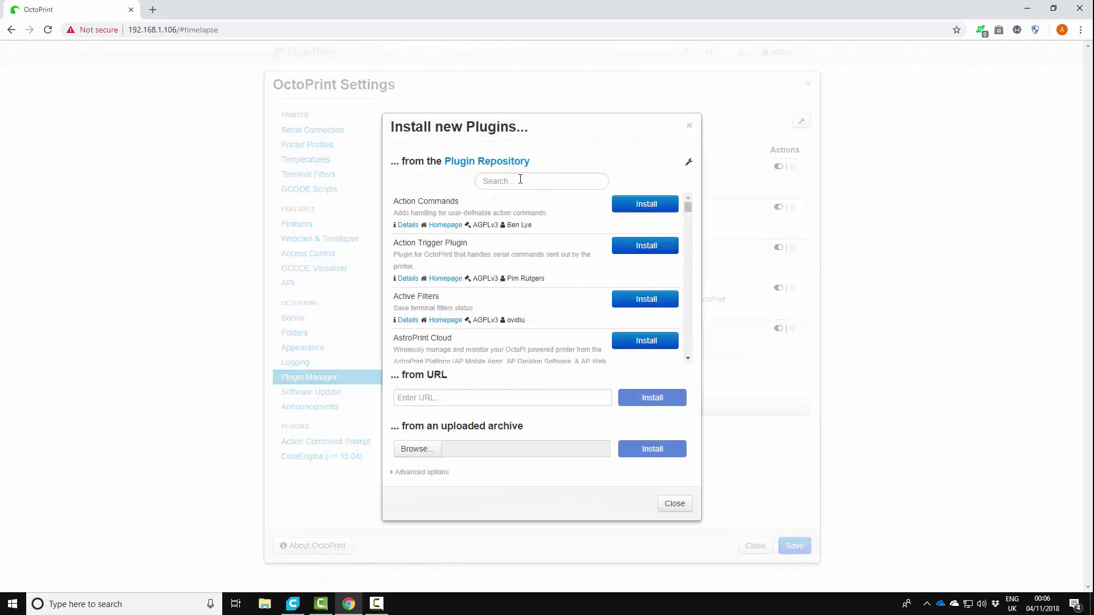
{"action": "type", "text": "octo"}
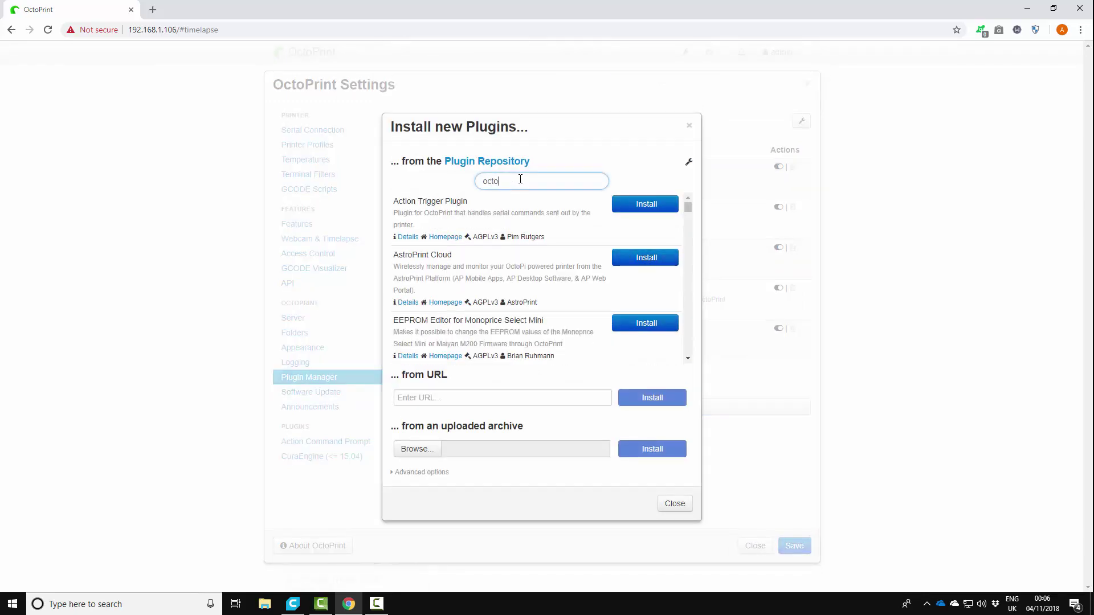
{"action": "type", "text": "lapse"}
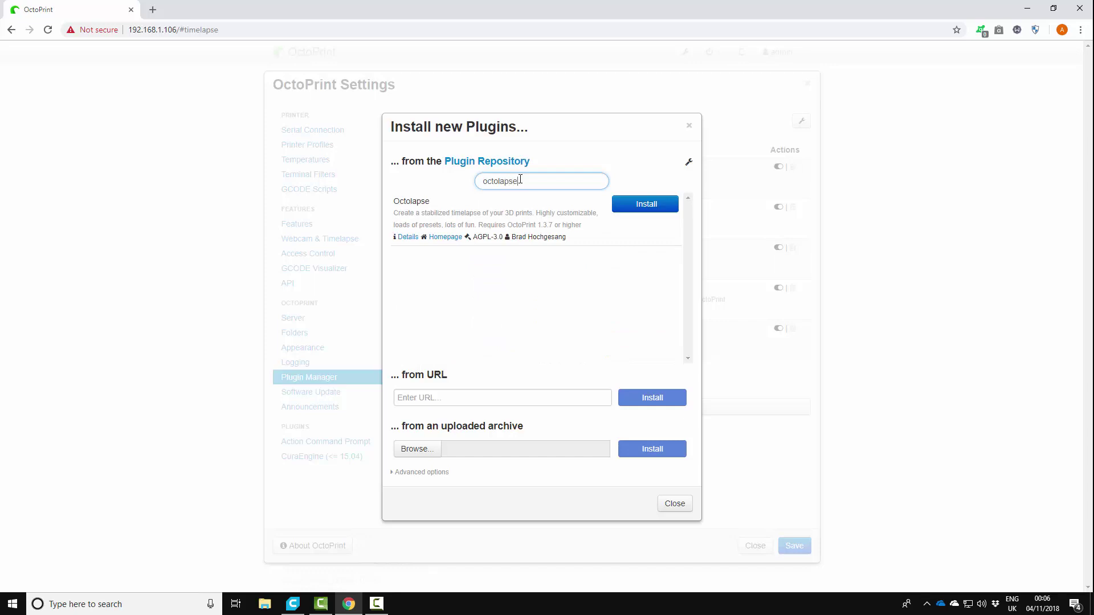
{"action": "left_click", "coordinate": [646, 206]}
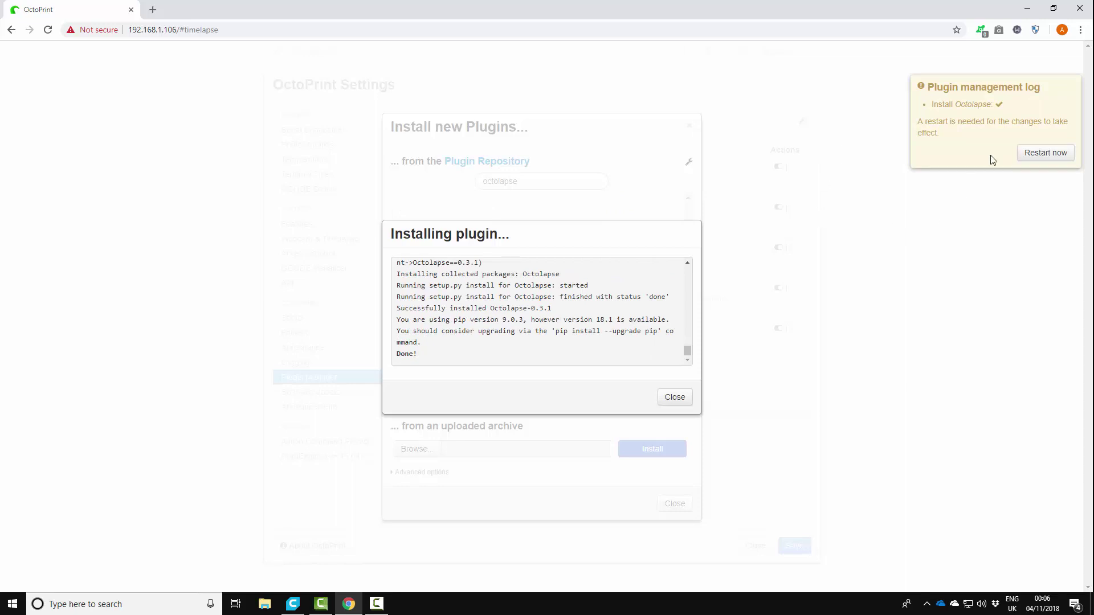
Step: Restart the OctoPrint server and reconnect so the Octolapse tab appears
{"action": "left_click", "coordinate": [1053, 155]}
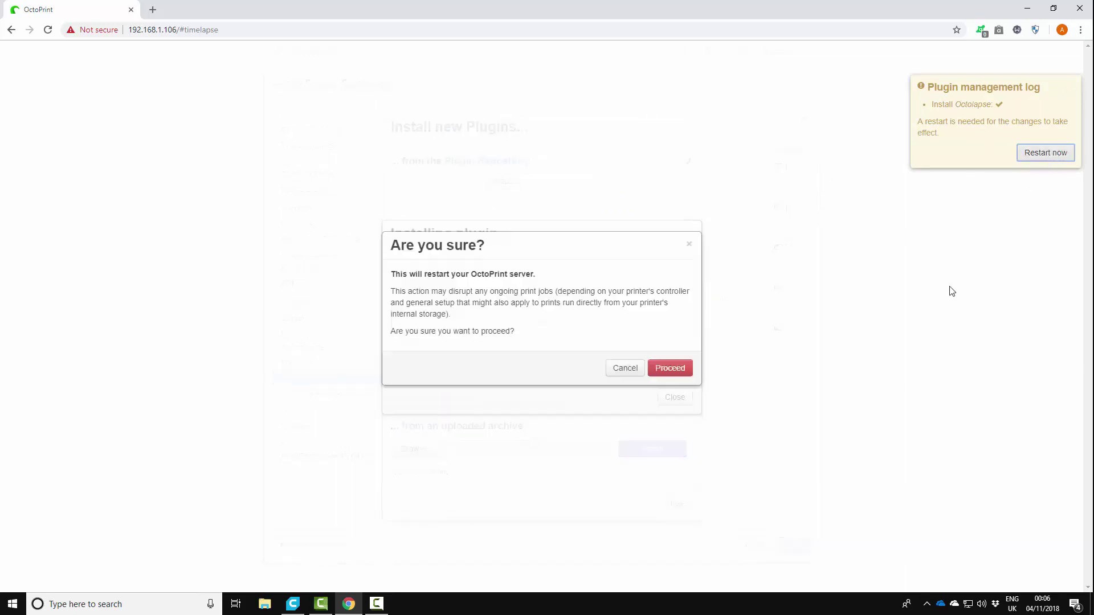
{"action": "left_click", "coordinate": [671, 380]}
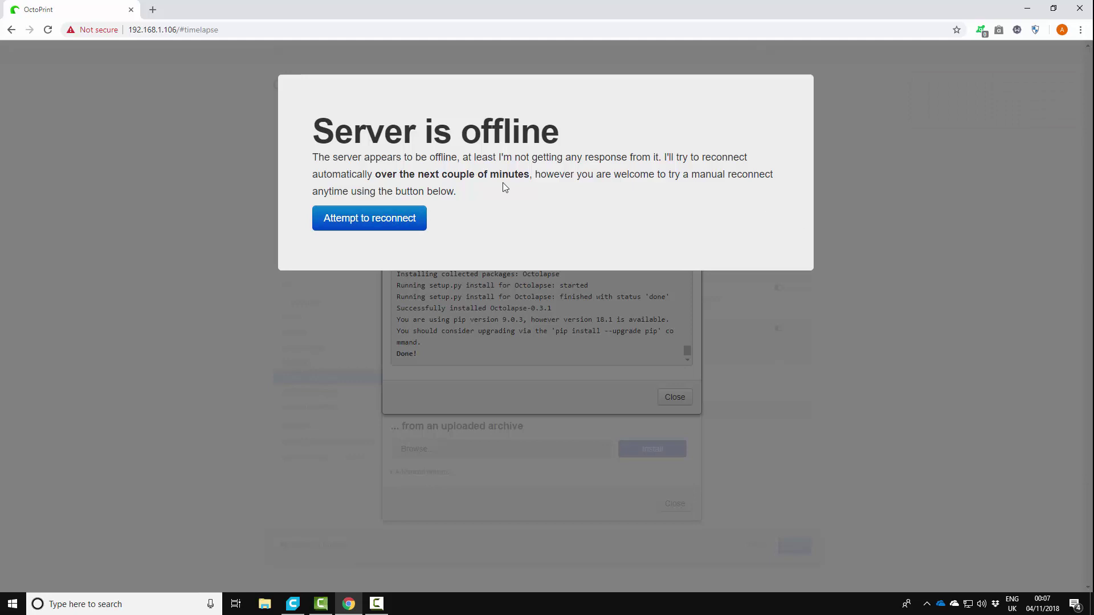
{"action": "left_click", "coordinate": [367, 230]}
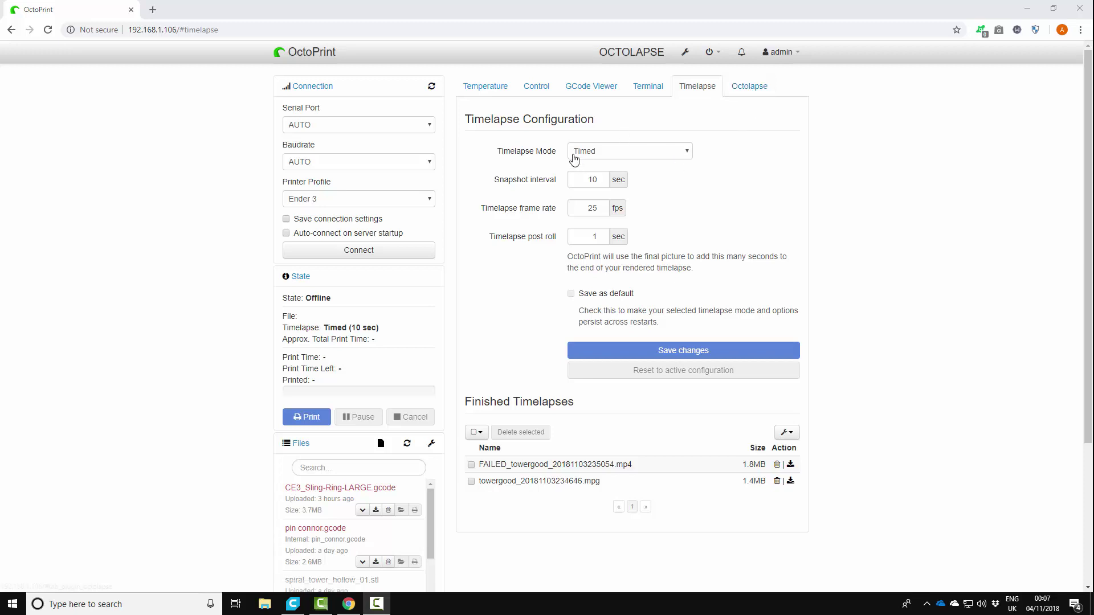
Step: In the Octolapse panel, select CR-10 - Beta as the printer profile
{"action": "left_click", "coordinate": [750, 91]}
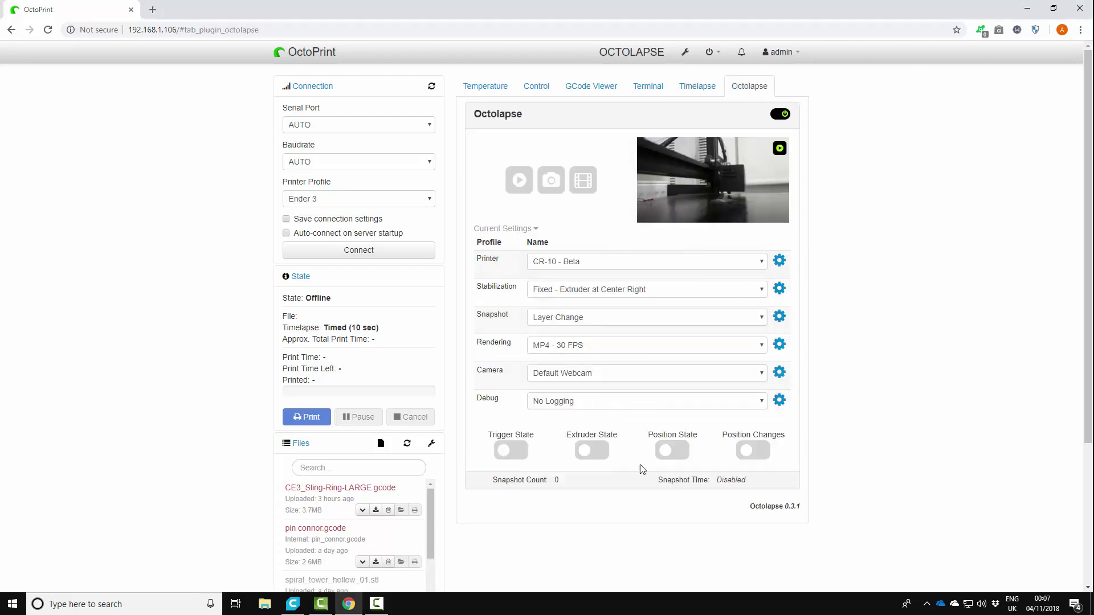
{"action": "left_click", "coordinate": [561, 261]}
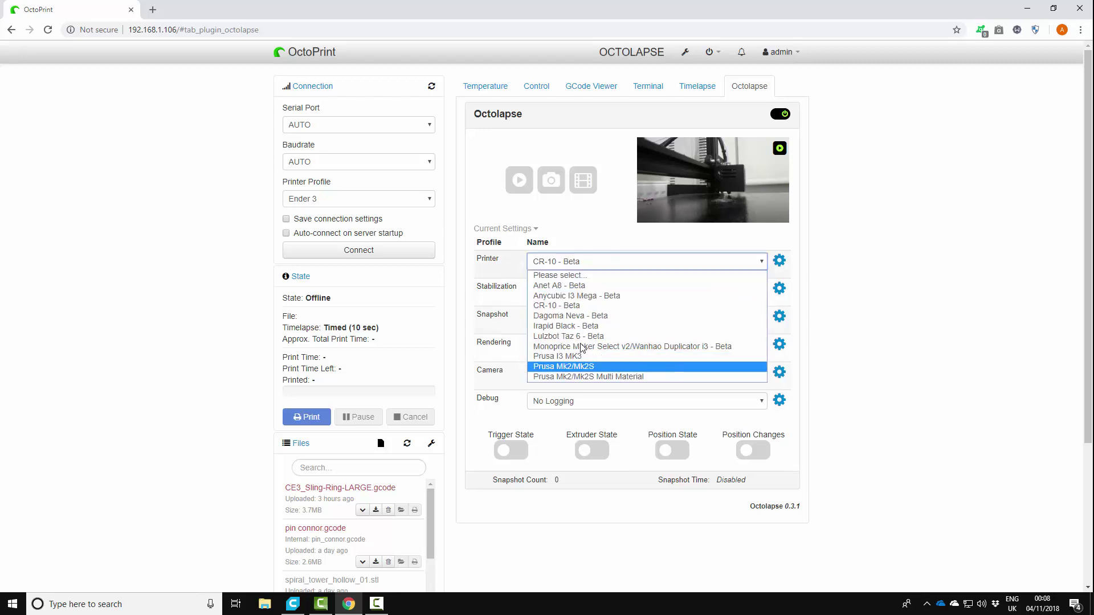
{"action": "left_click", "coordinate": [573, 305]}
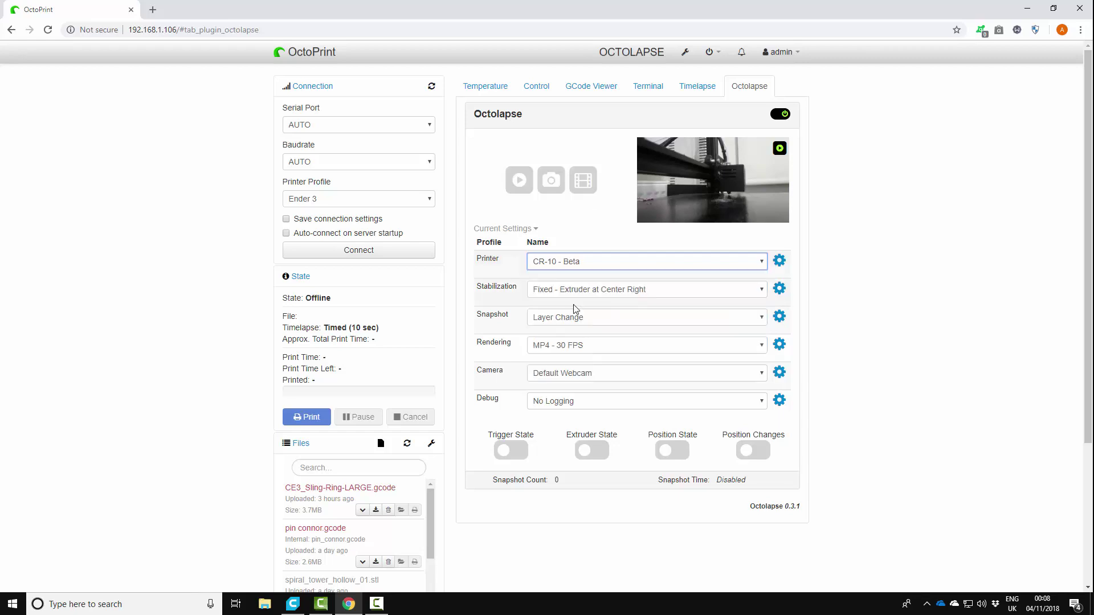
Step: Set the CR-10 - Beta profile's X/Y/Z axis mode to Default To Absolute and save it
{"action": "left_click", "coordinate": [779, 261]}
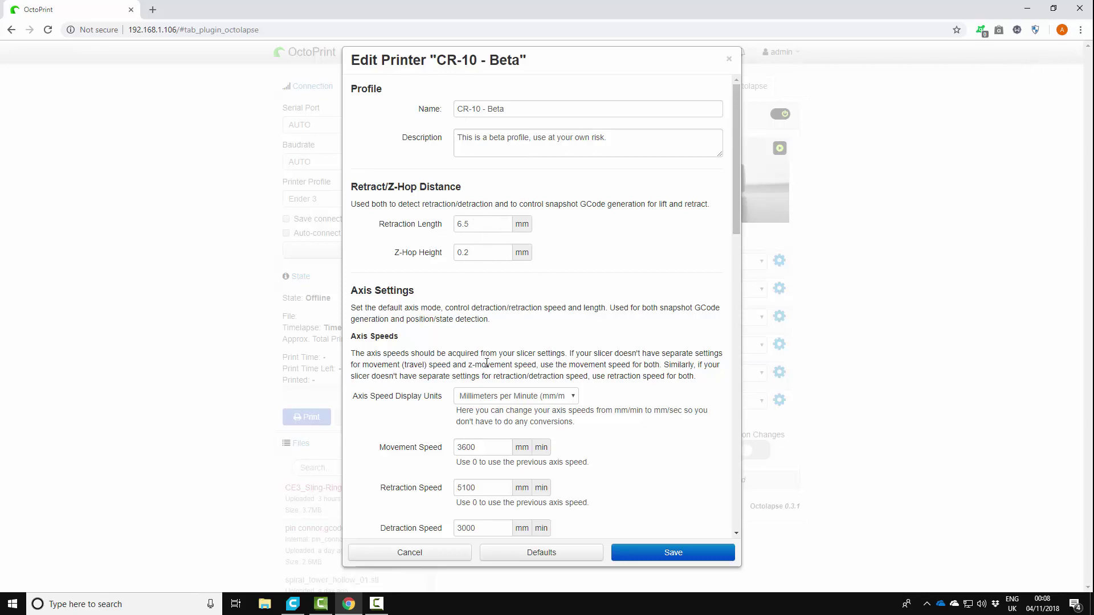
{"action": "scroll", "coordinate": [532, 298], "scroll_direction": "down", "scroll_amount": 3}
{"action": "scroll", "coordinate": [506, 456], "scroll_direction": "down", "scroll_amount": 2}
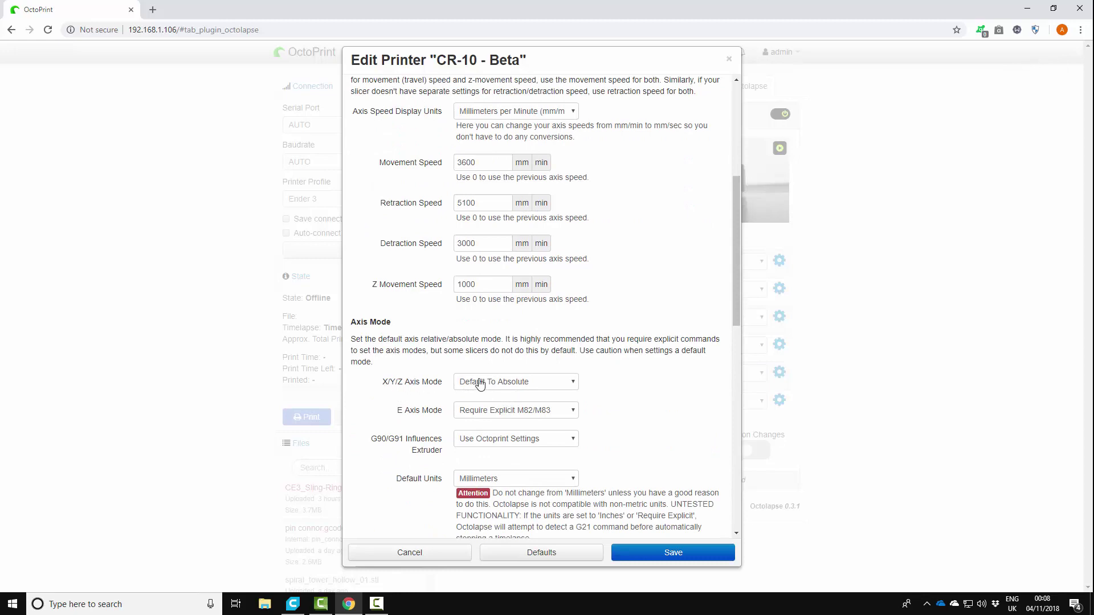
{"action": "left_click", "coordinate": [507, 382]}
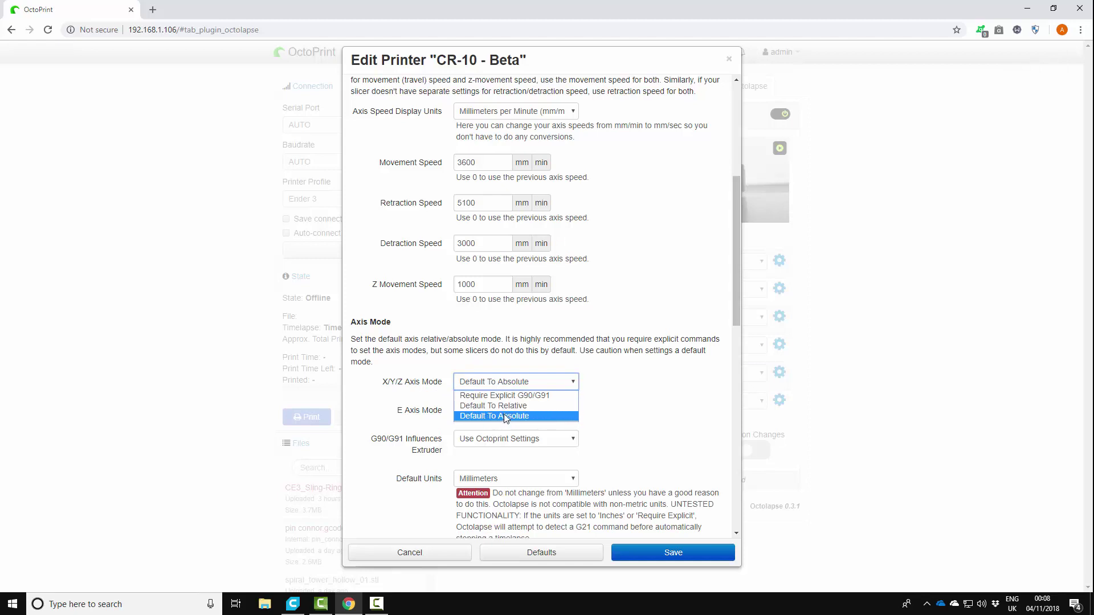
{"action": "left_click", "coordinate": [504, 417]}
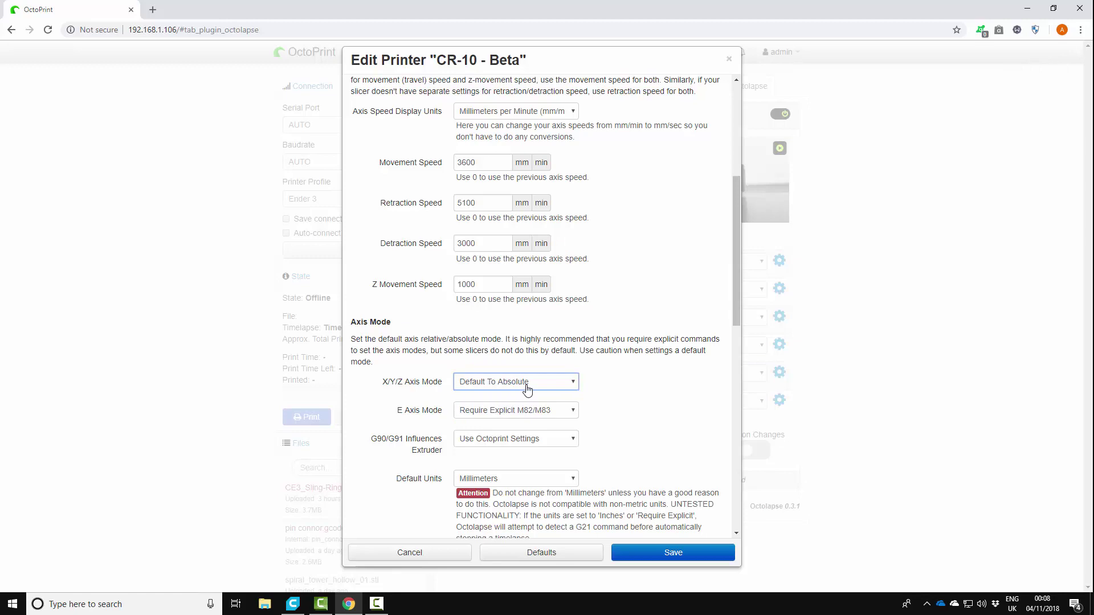
{"action": "left_click", "coordinate": [672, 552]}
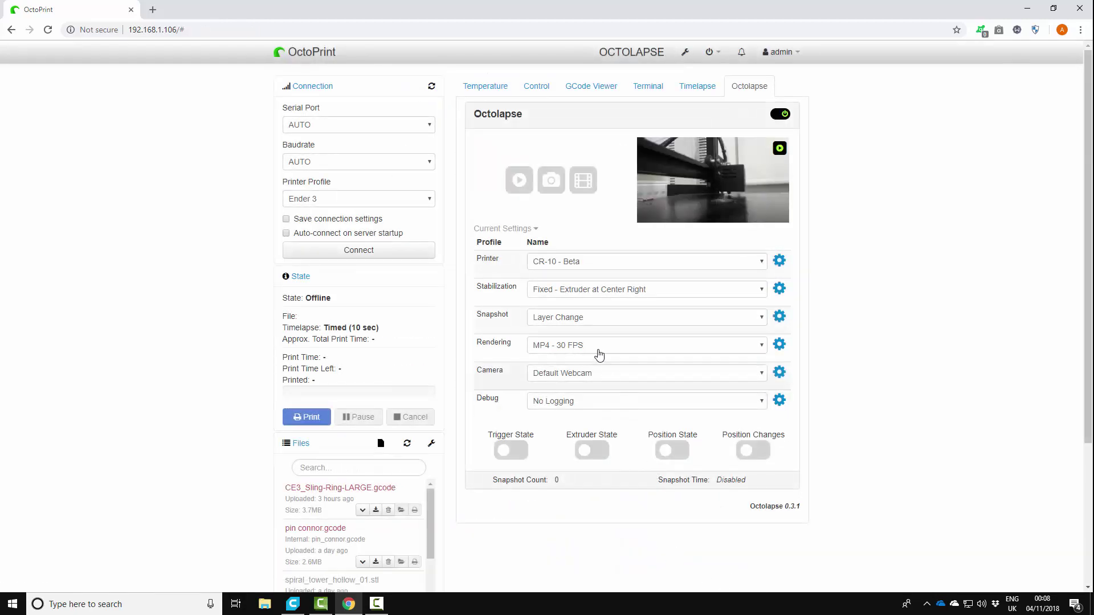
{"action": "left_click", "coordinate": [589, 292]}
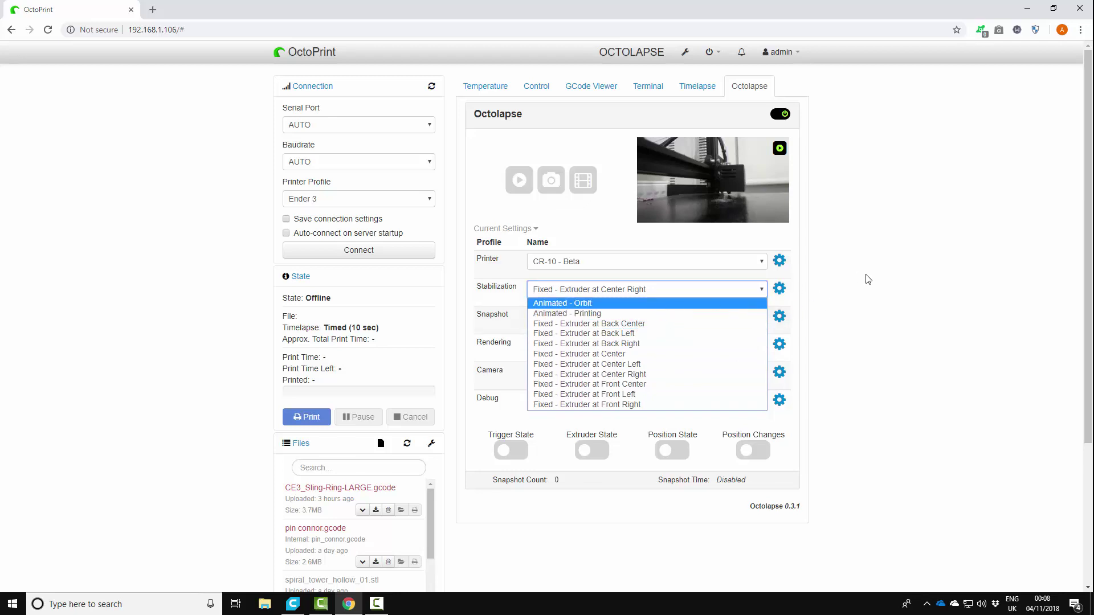
{"action": "left_click", "coordinate": [882, 272]}
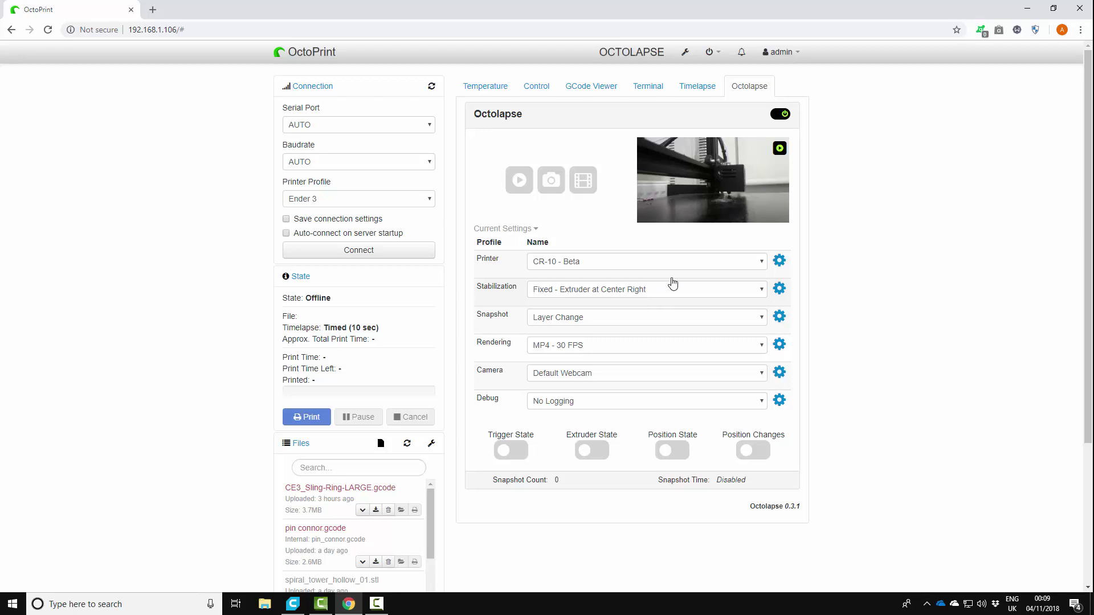
{"action": "left_click", "coordinate": [639, 292]}
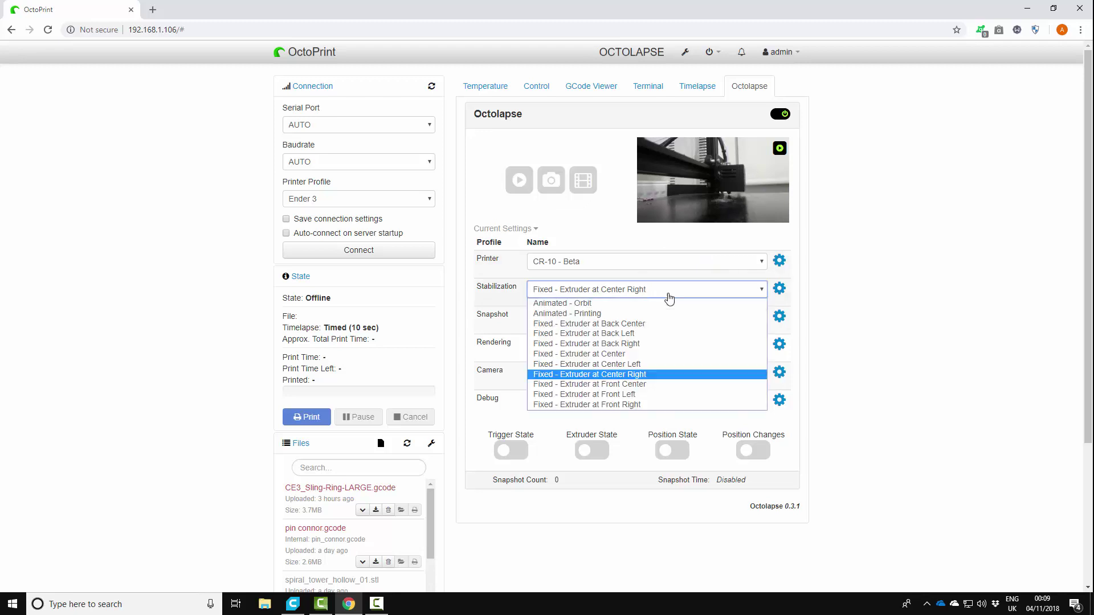
{"action": "left_click", "coordinate": [920, 284]}
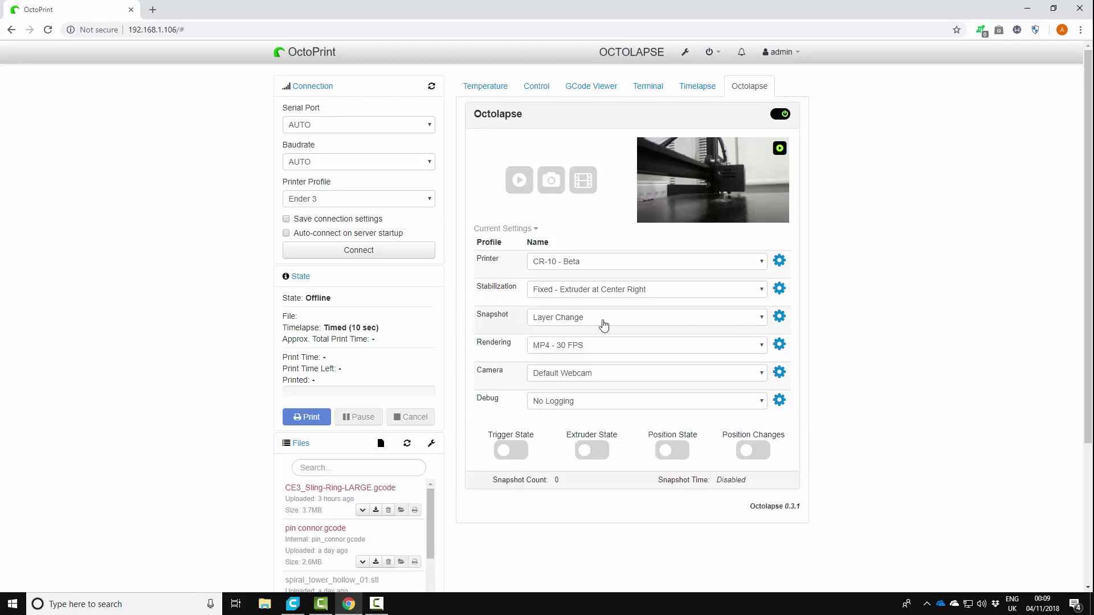
{"action": "left_click", "coordinate": [637, 322]}
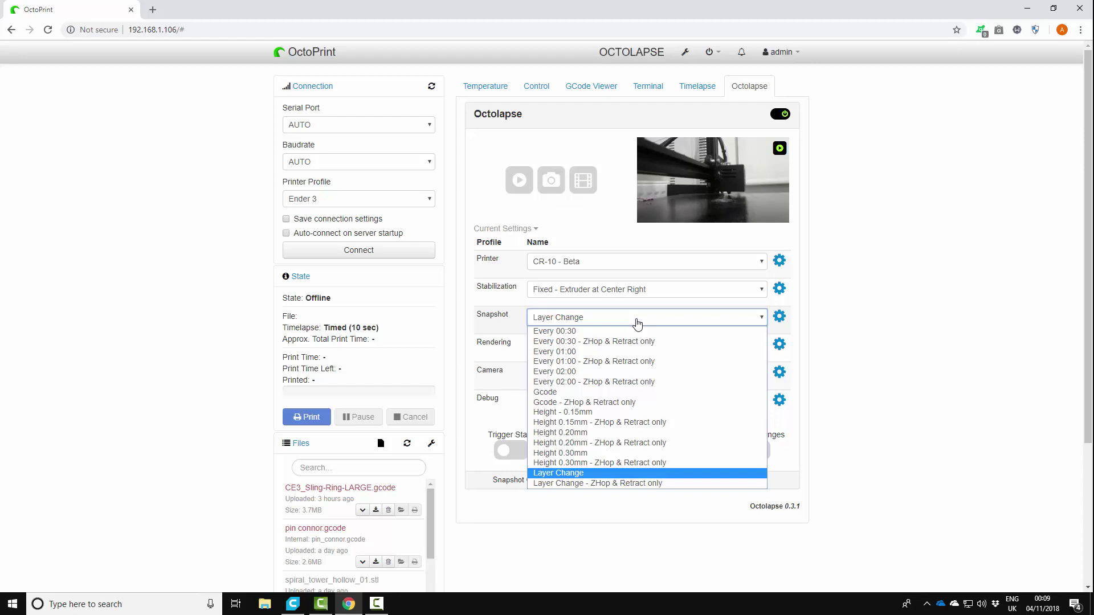
{"action": "left_click", "coordinate": [637, 322]}
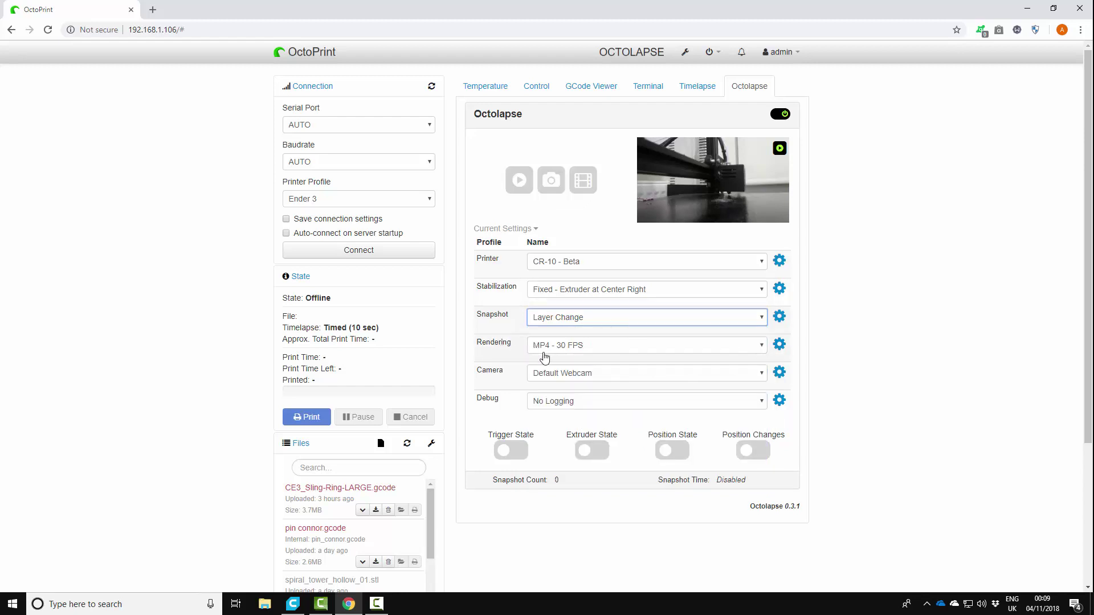
{"action": "left_click", "coordinate": [638, 347]}
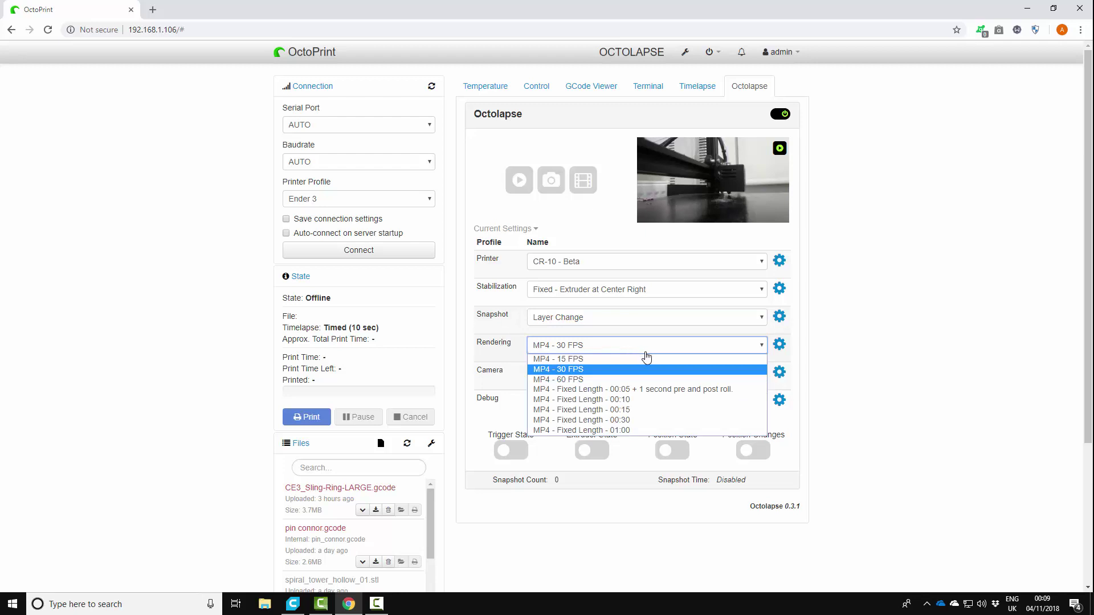
{"action": "left_click", "coordinate": [653, 391]}
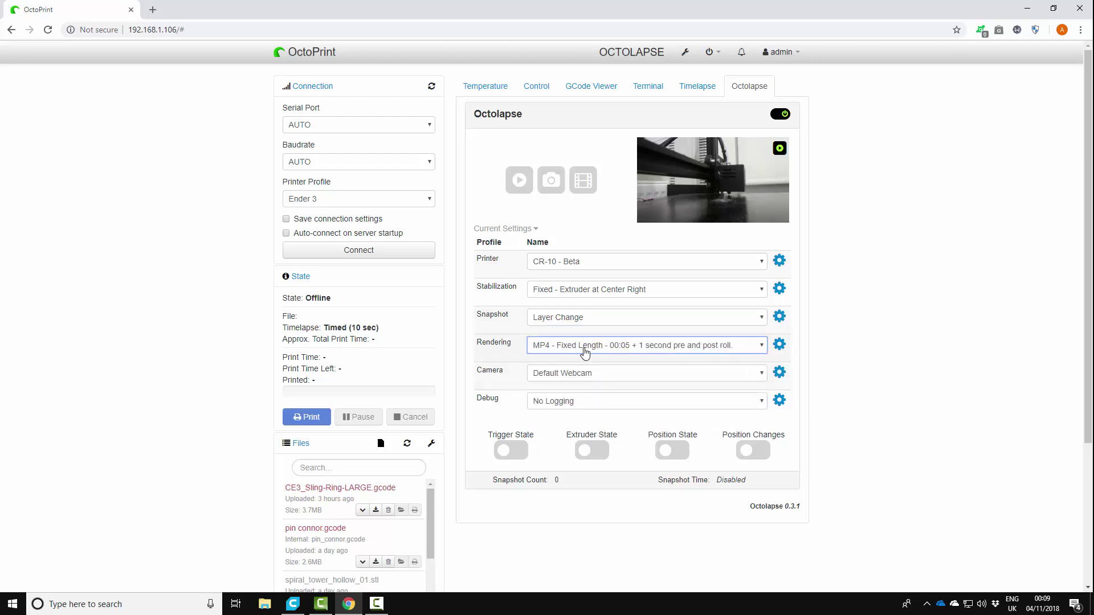
{"action": "left_click", "coordinate": [604, 348]}
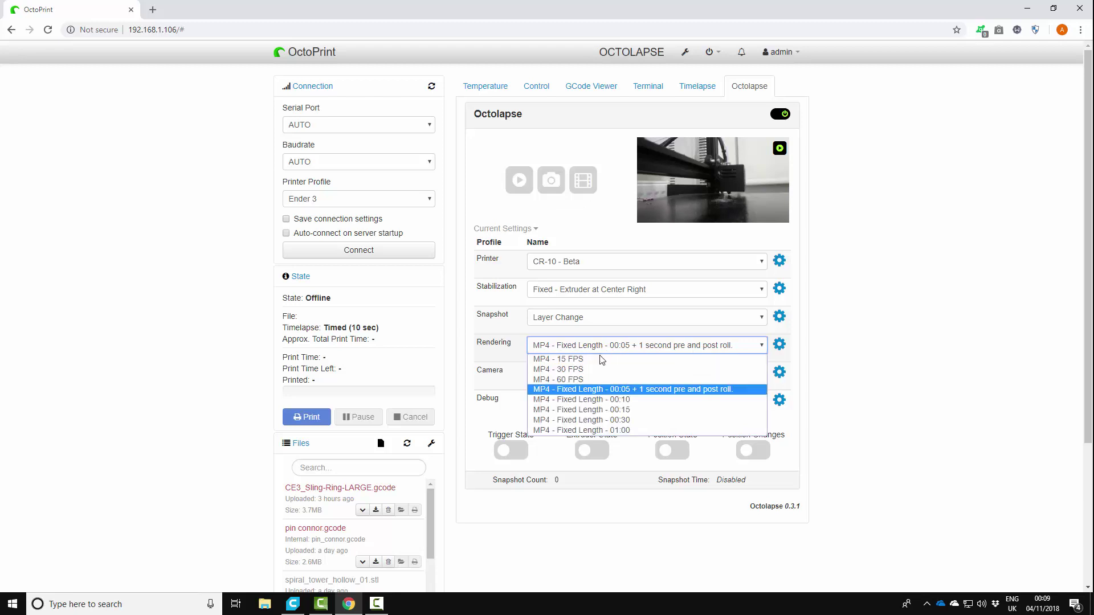
{"action": "left_click", "coordinate": [626, 371]}
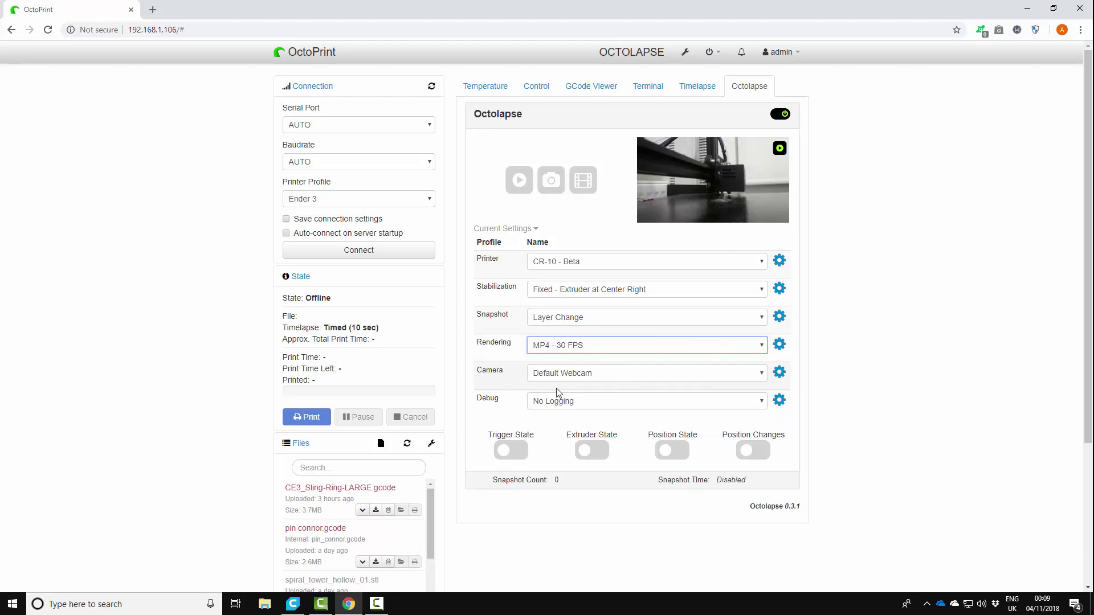
{"action": "left_click", "coordinate": [779, 372]}
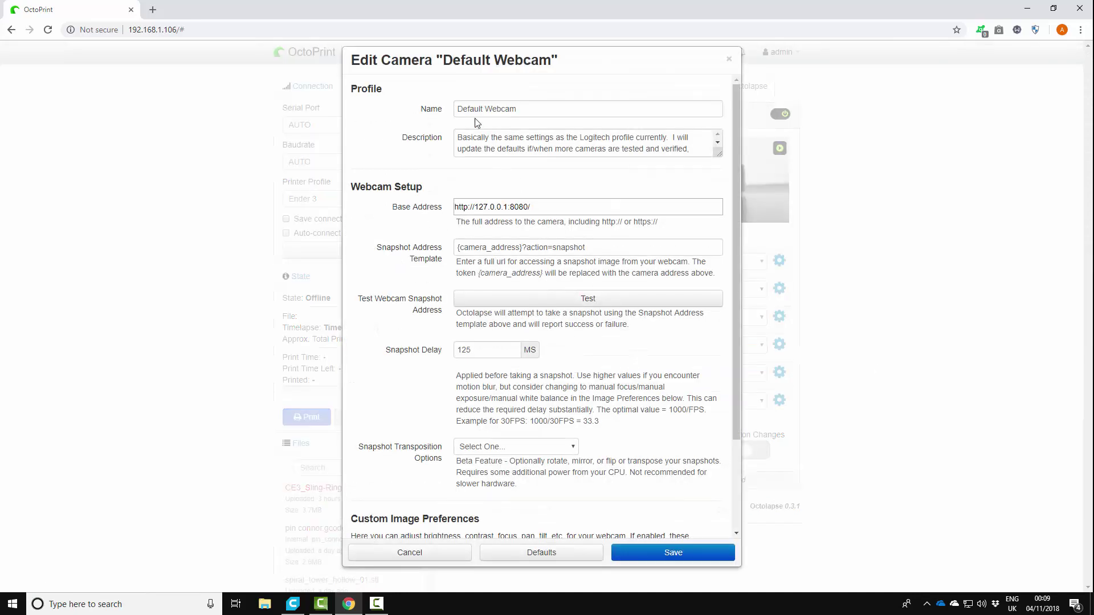
{"action": "scroll", "coordinate": [530, 274], "scroll_direction": "down", "scroll_amount": 2}
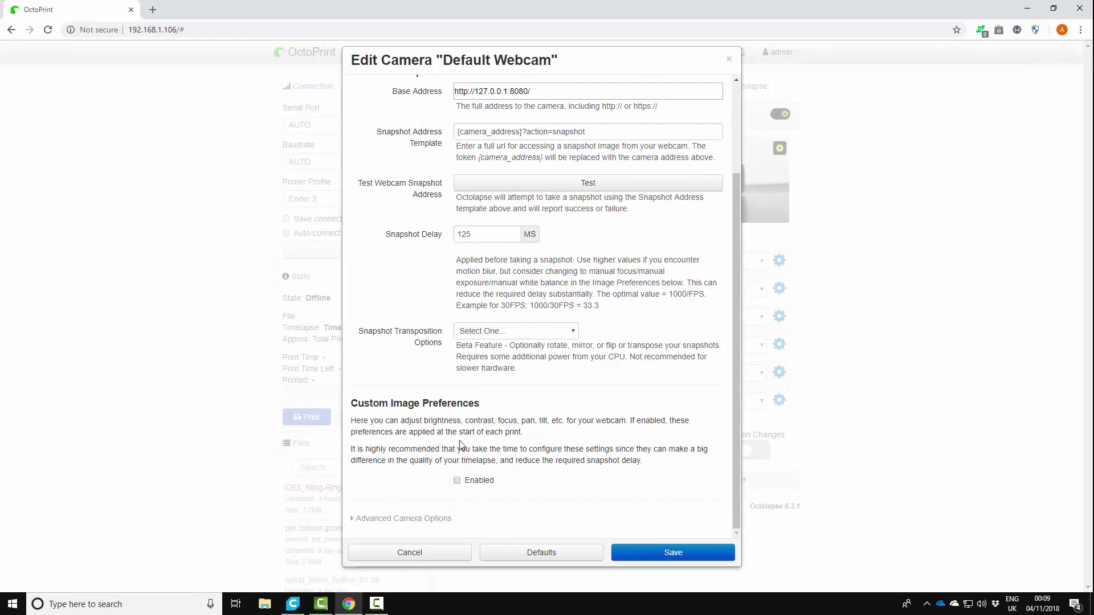
{"action": "scroll", "coordinate": [592, 444], "scroll_direction": "up", "scroll_amount": 1}
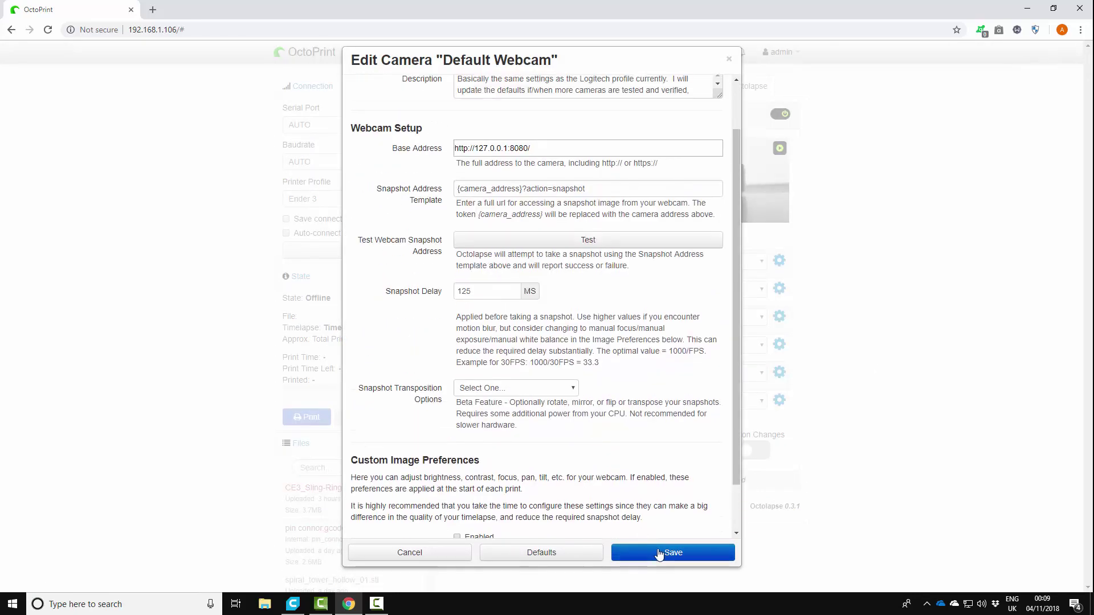
{"action": "left_click", "coordinate": [427, 553]}
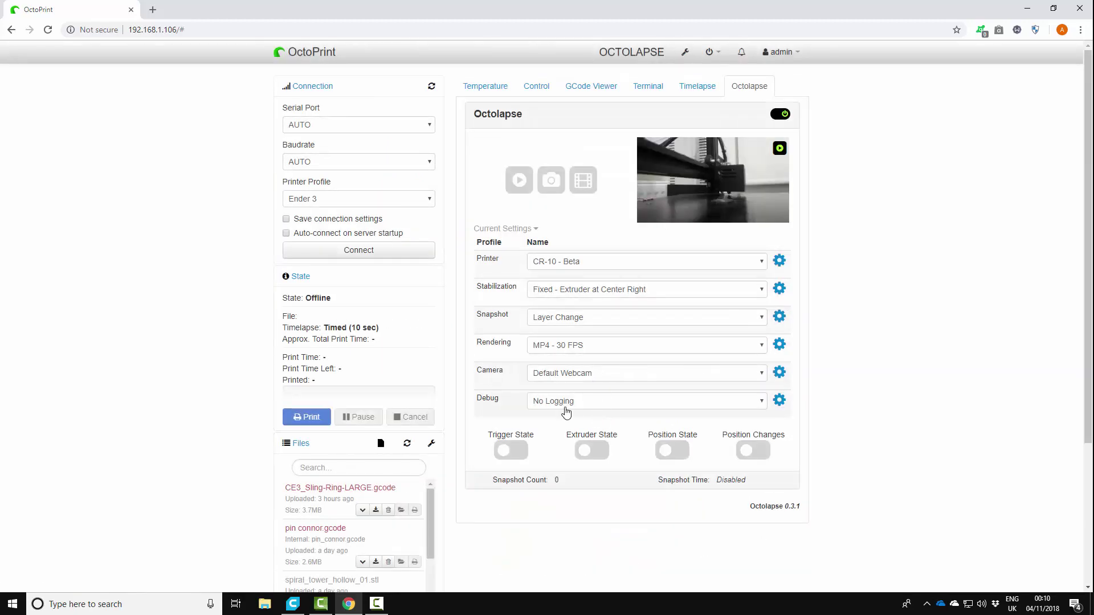
{"action": "left_click", "coordinate": [595, 404]}
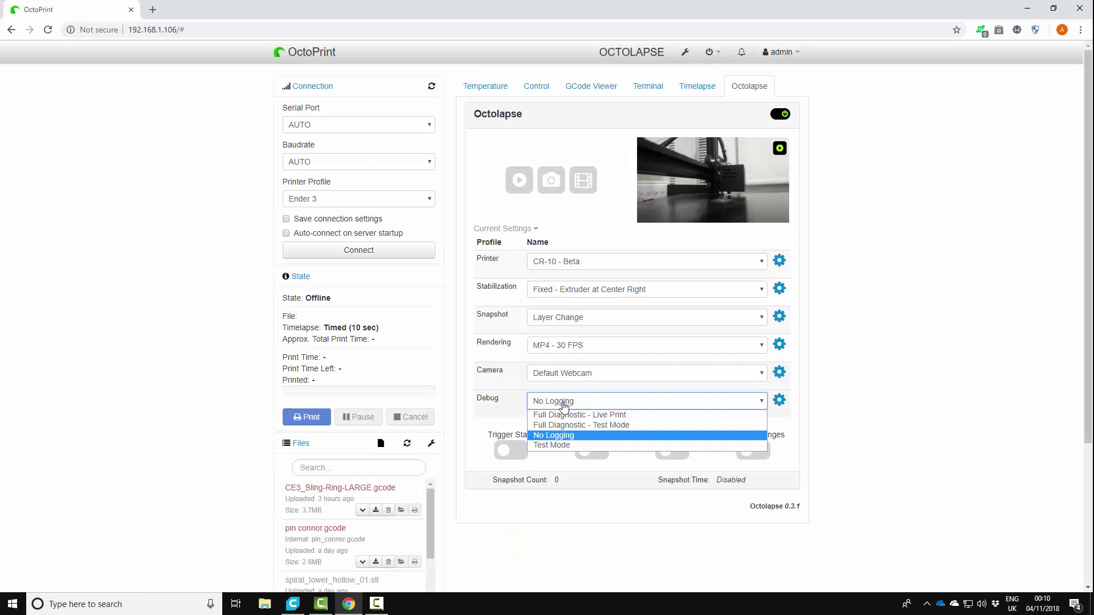
{"action": "left_click", "coordinate": [570, 435]}
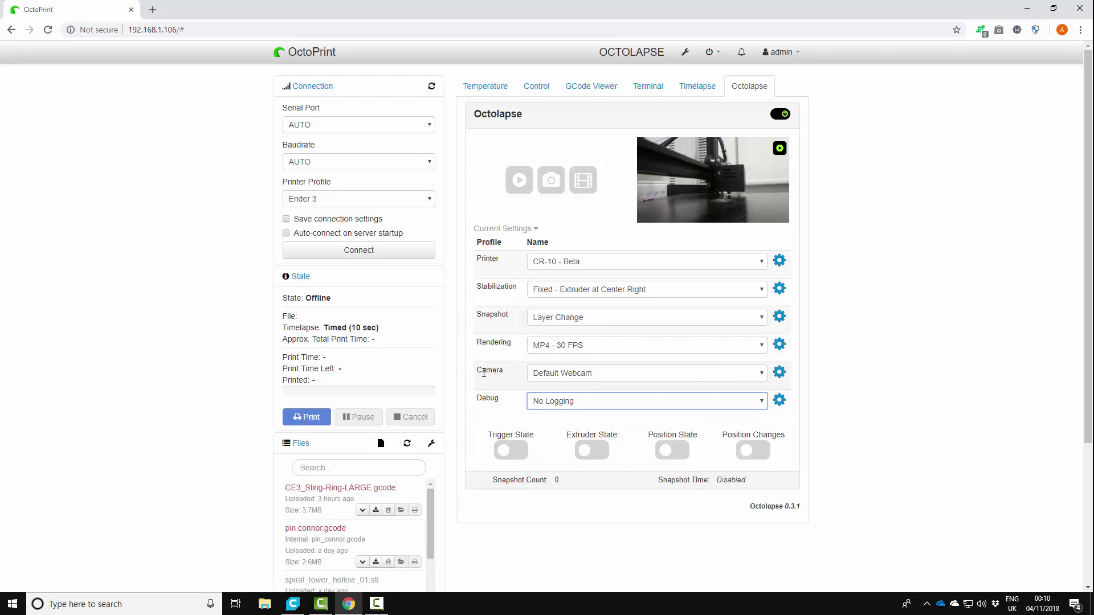
{"action": "left_click", "coordinate": [780, 344]}
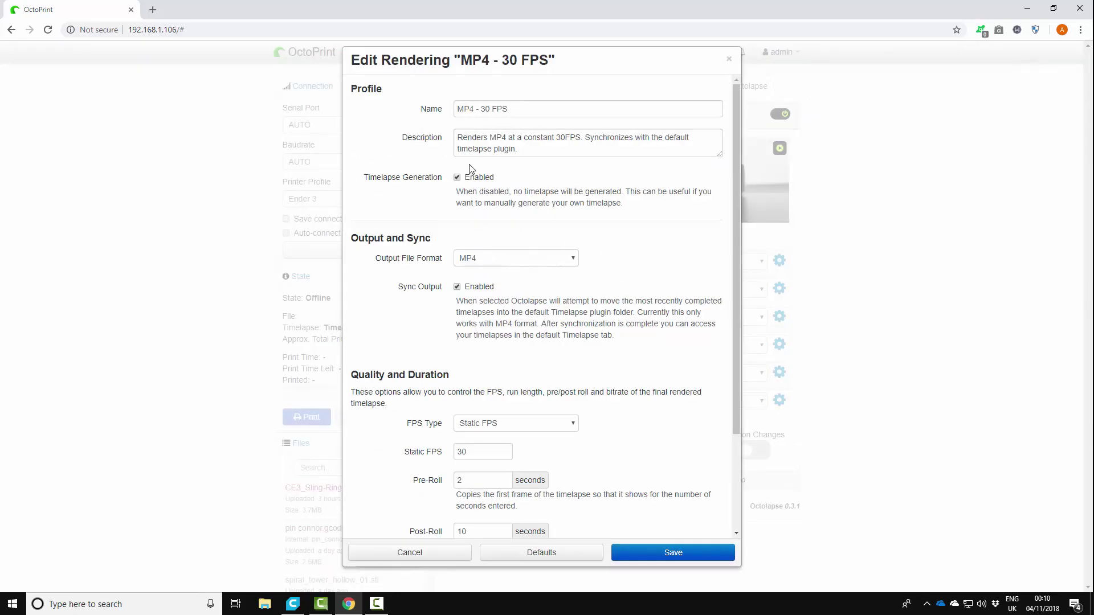
{"action": "scroll", "coordinate": [485, 327], "scroll_direction": "down", "scroll_amount": 3}
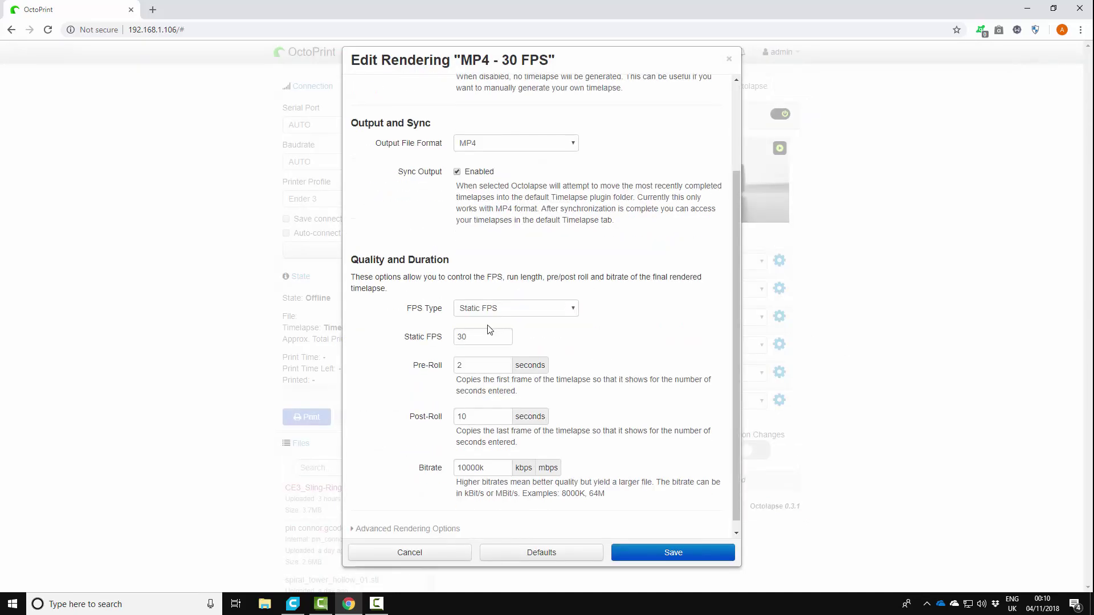
{"action": "double_click", "coordinate": [459, 355]}
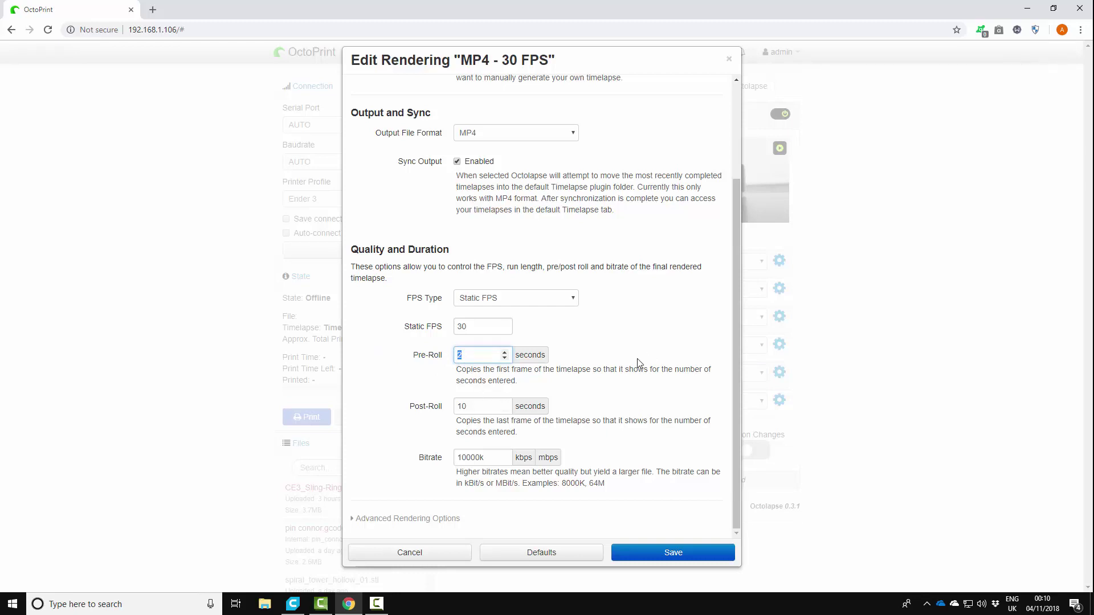
{"action": "left_click", "coordinate": [483, 405]}
{"action": "left_click", "coordinate": [707, 556]}
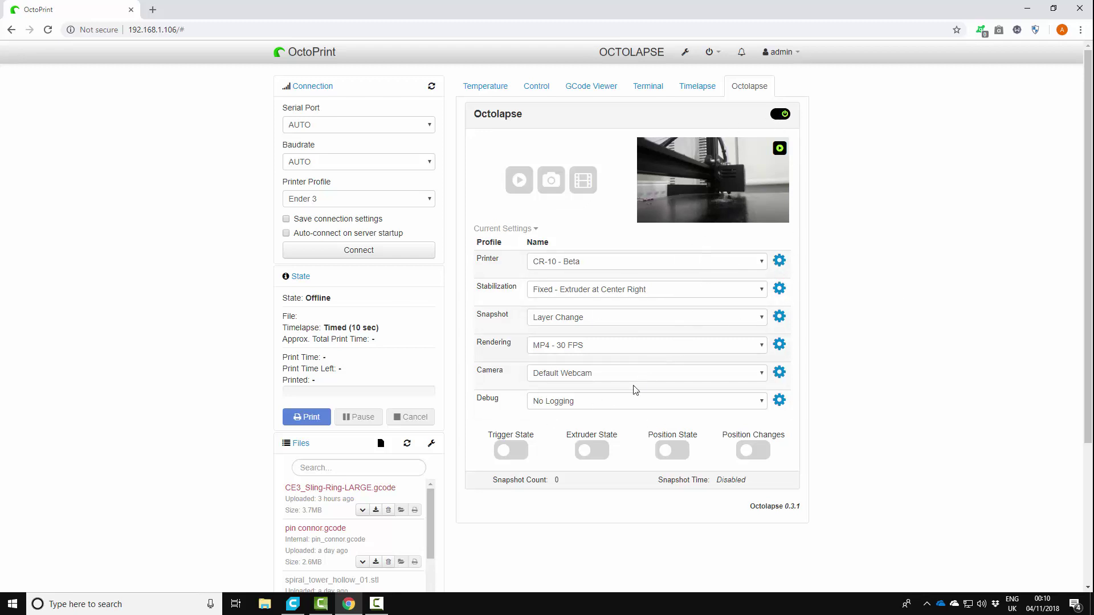
Step: Set OctoPrint's built-in timelapse mode to Off
{"action": "left_click", "coordinate": [694, 97]}
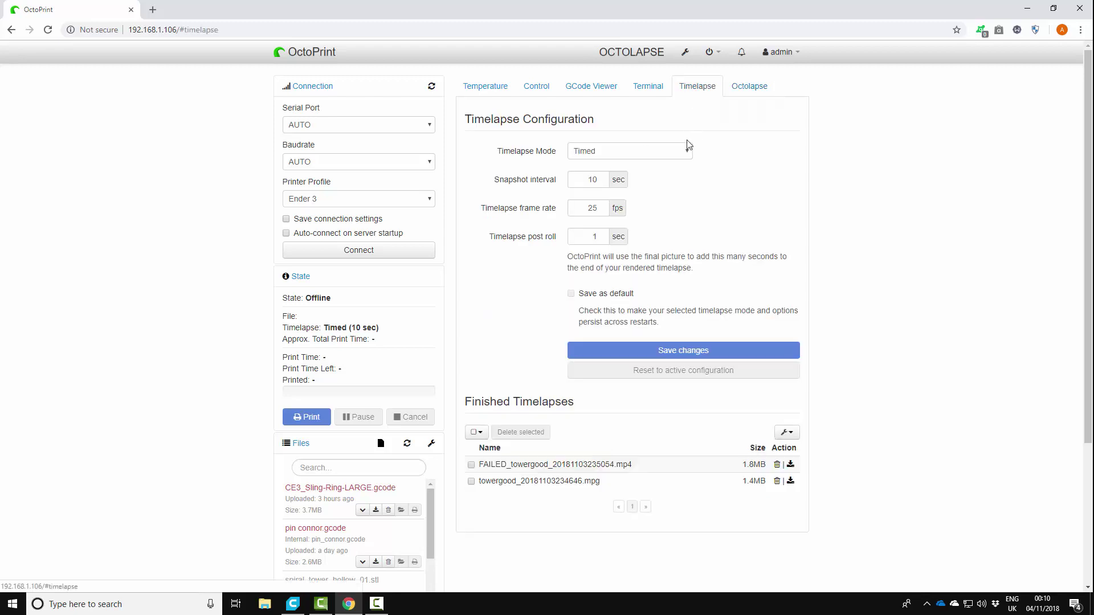
{"action": "left_click", "coordinate": [638, 151]}
{"action": "left_click", "coordinate": [633, 161]}
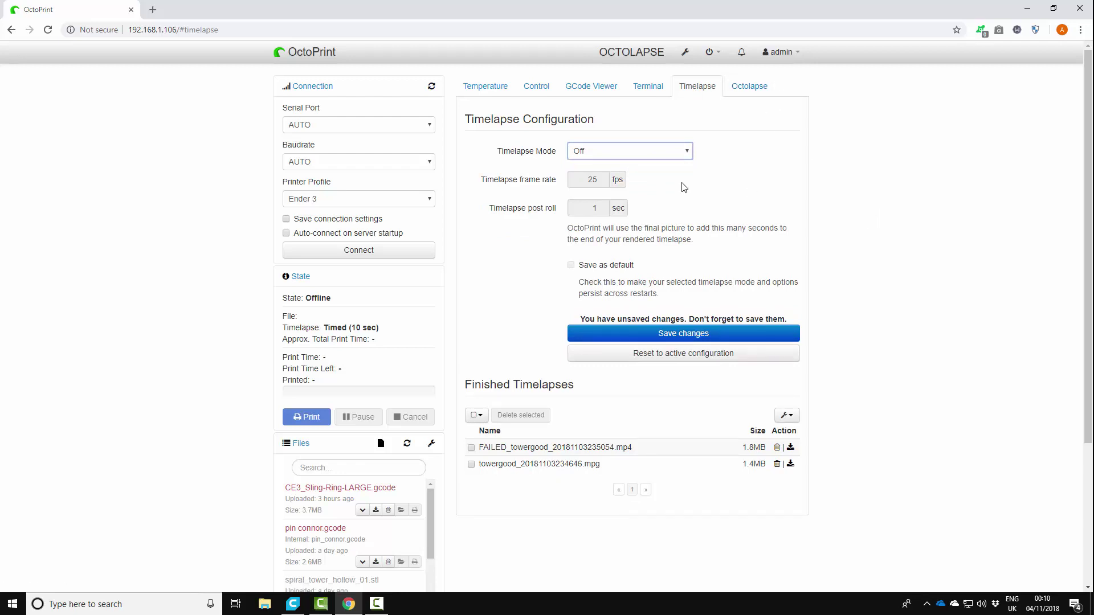
Step: Minimise Chrome and launch Ultimaker Cura from Windows search for 'cura'
{"action": "left_click", "coordinate": [1028, 11]}
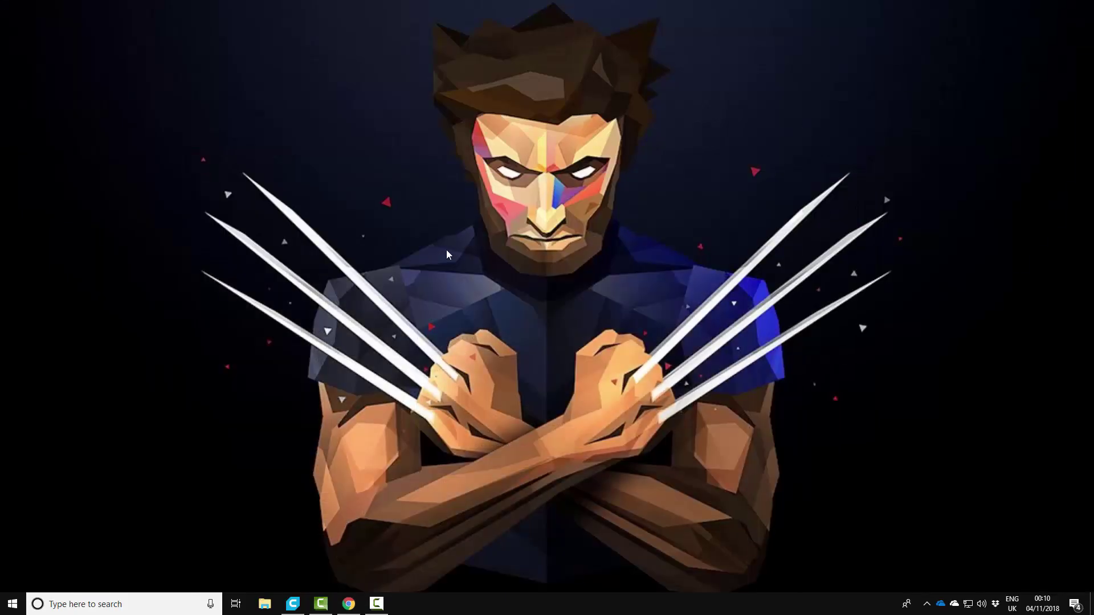
{"action": "key", "text": "super"}
{"action": "type", "text": "cura"}
{"action": "key", "text": "Return"}
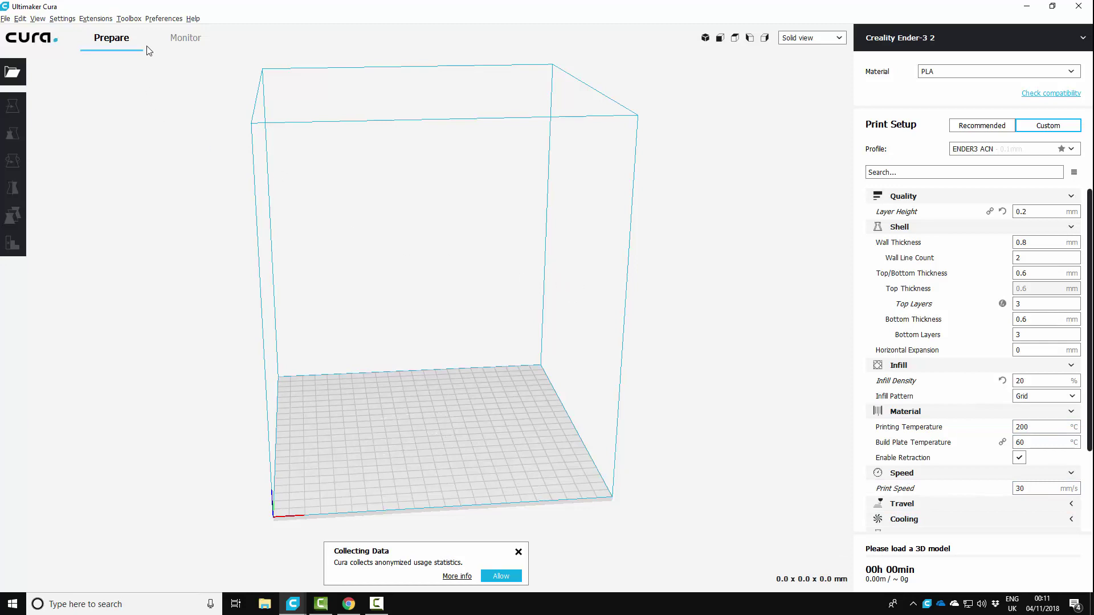
Step: Open Cura's Preferences on the Printers page showing Creality Ender-3 2
{"action": "left_click", "coordinate": [64, 20]}
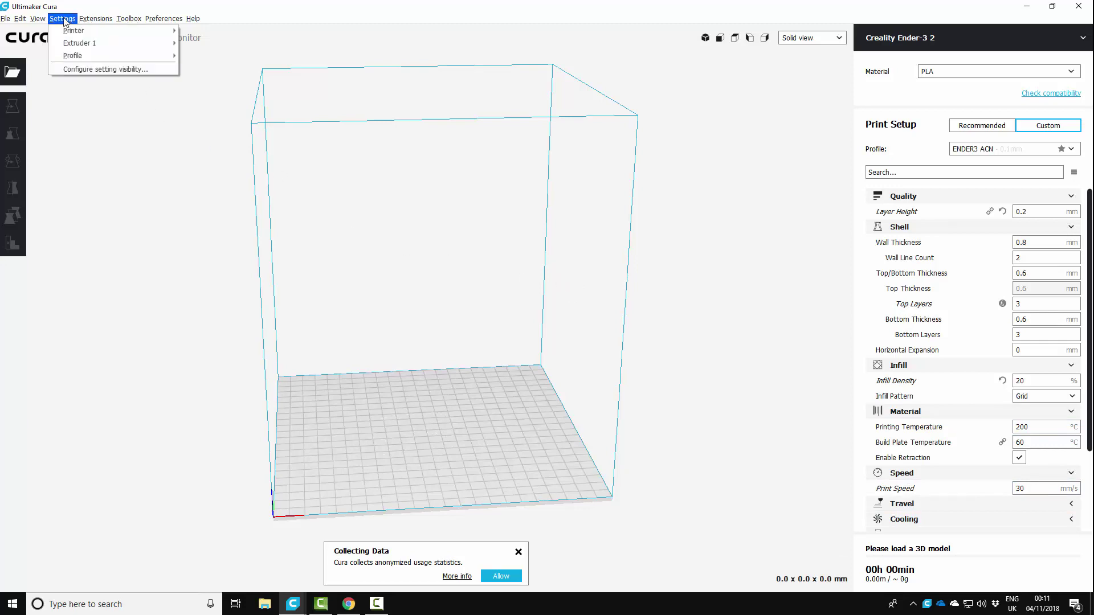
{"action": "mouse_move", "coordinate": [110, 57]}
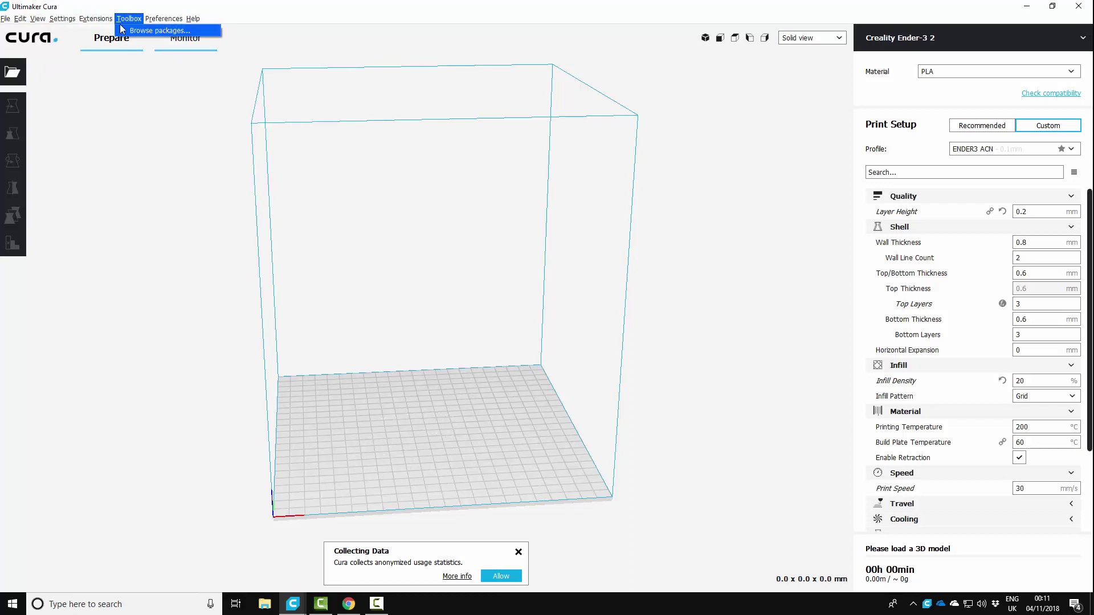
{"action": "mouse_move", "coordinate": [98, 23]}
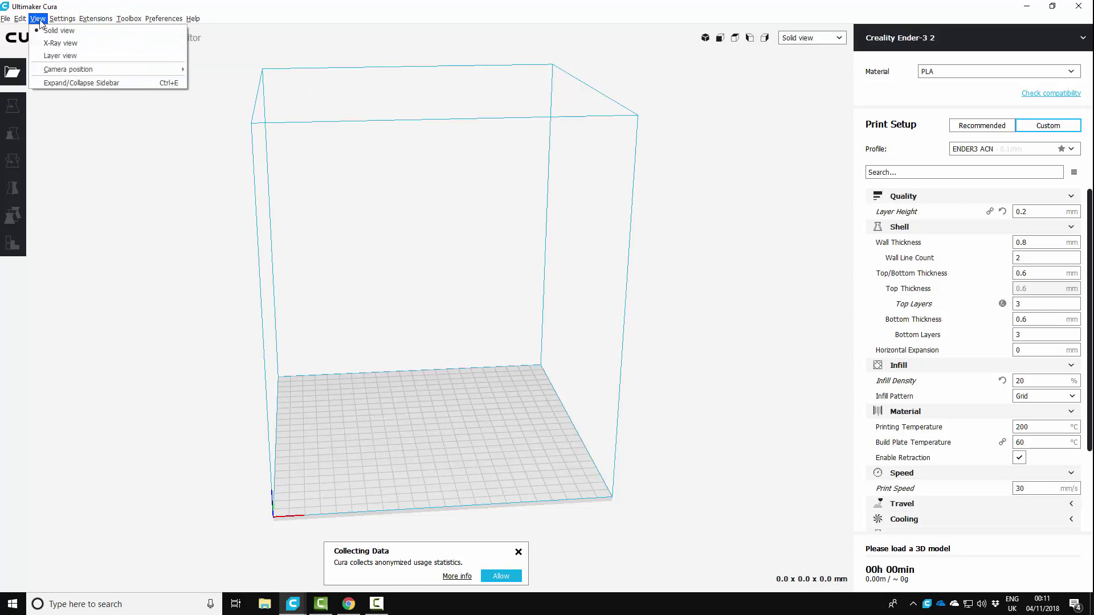
{"action": "mouse_move", "coordinate": [63, 21]}
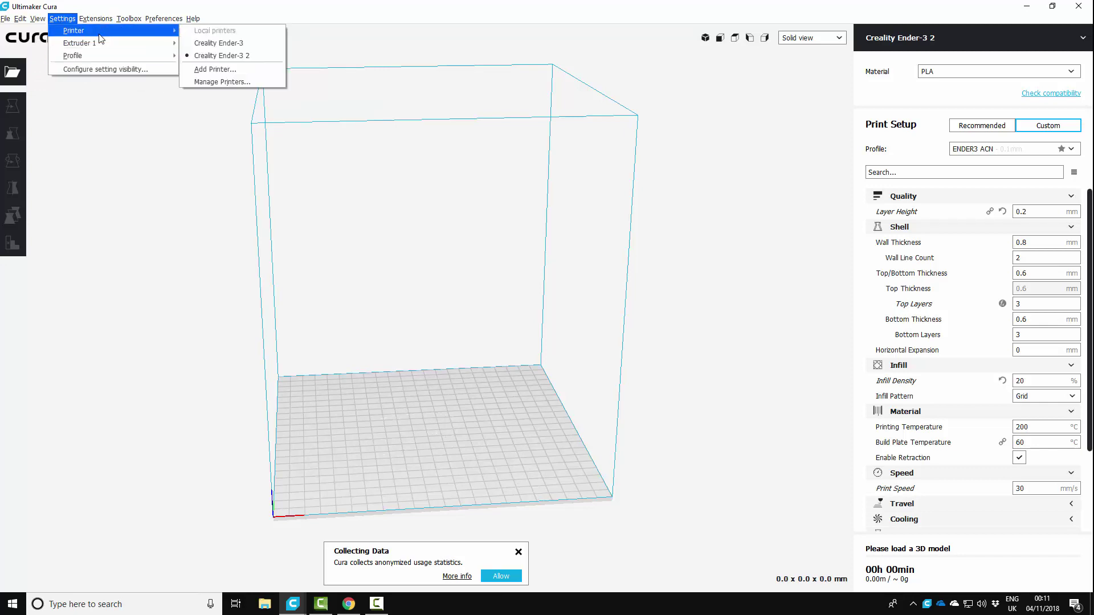
{"action": "left_click", "coordinate": [215, 83]}
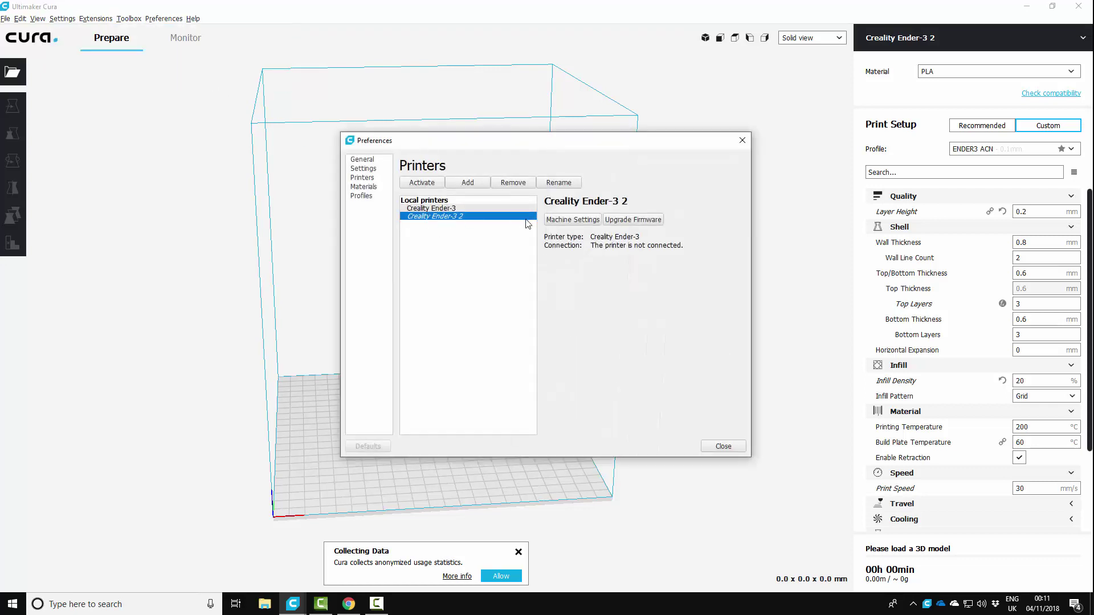
Step: Confirm the Ender-3 start G-code ends with 'G90 ;absolute xyz mode', then close both dialogs
{"action": "left_click", "coordinate": [578, 221]}
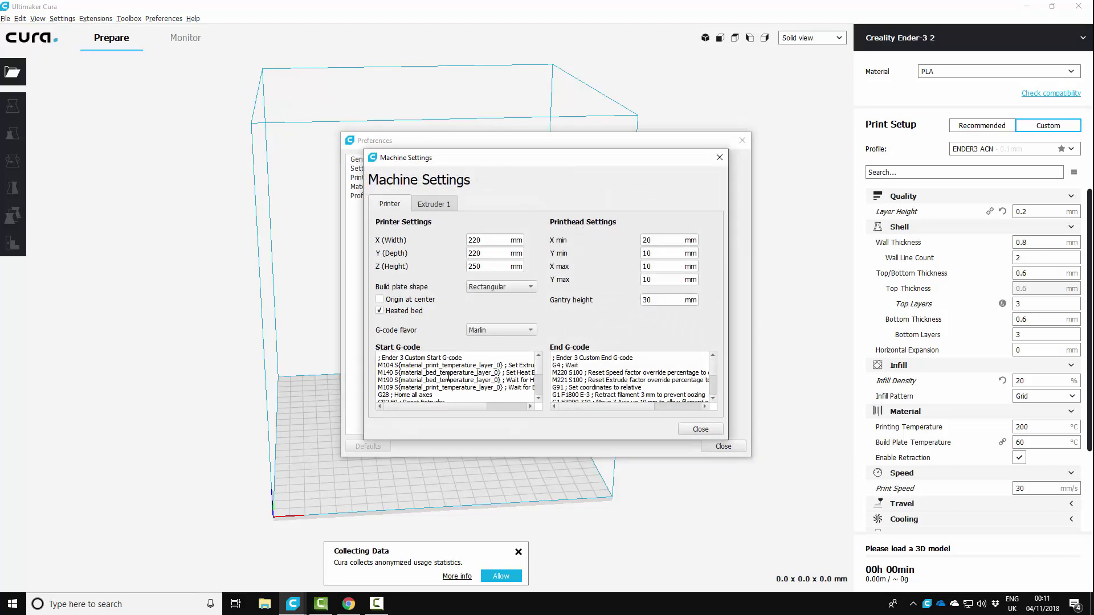
{"action": "scroll", "coordinate": [449, 377], "scroll_direction": "down", "scroll_amount": 3}
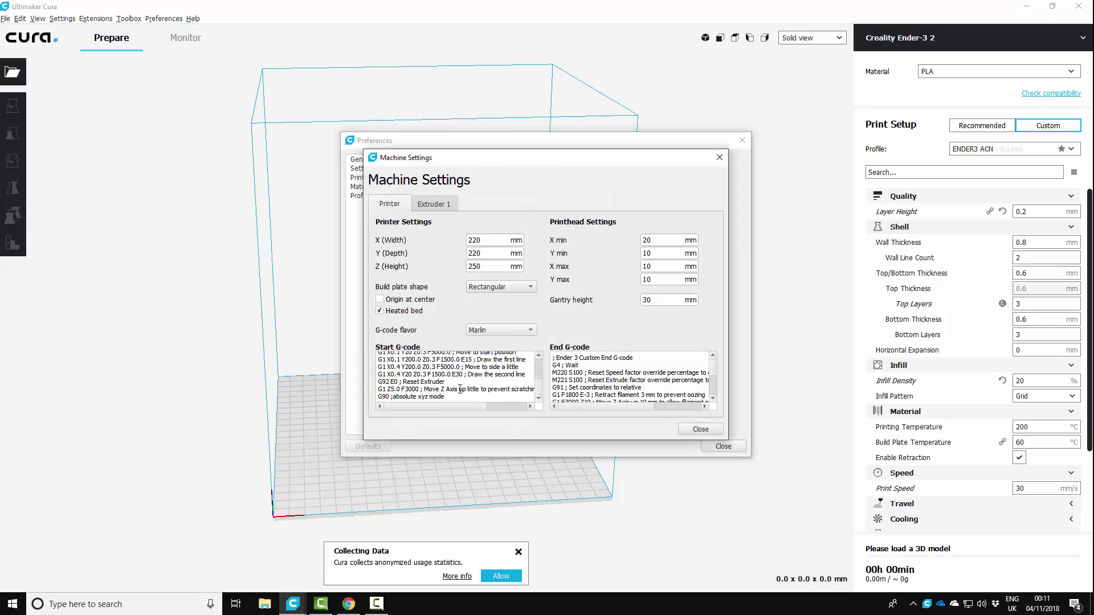
{"action": "triple_click", "coordinate": [451, 397]}
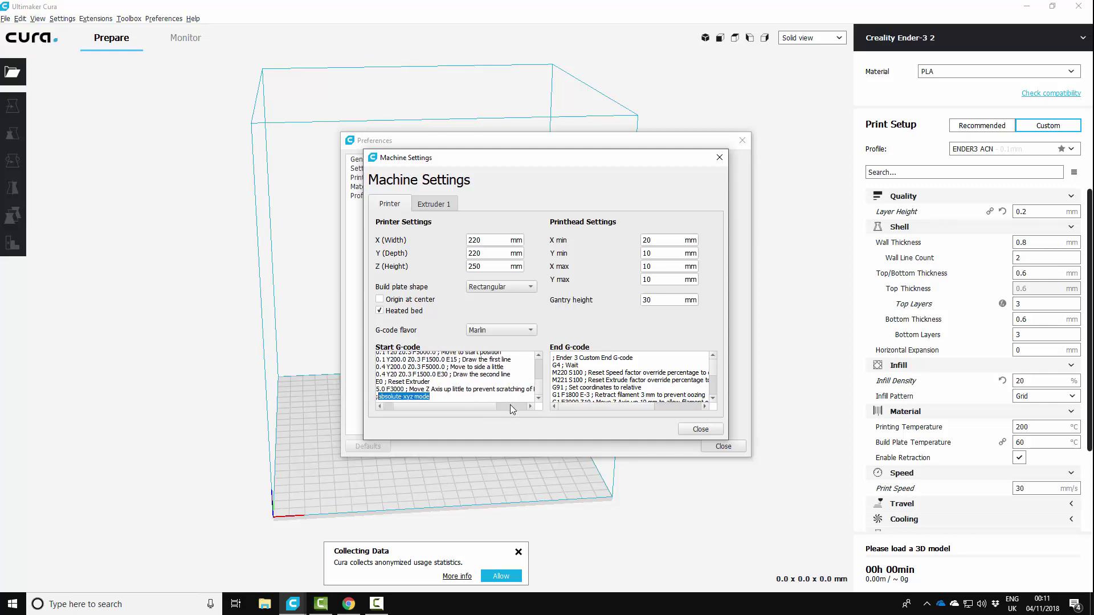
{"action": "scroll", "coordinate": [510, 405], "scroll_direction": "right", "scroll_amount": 3}
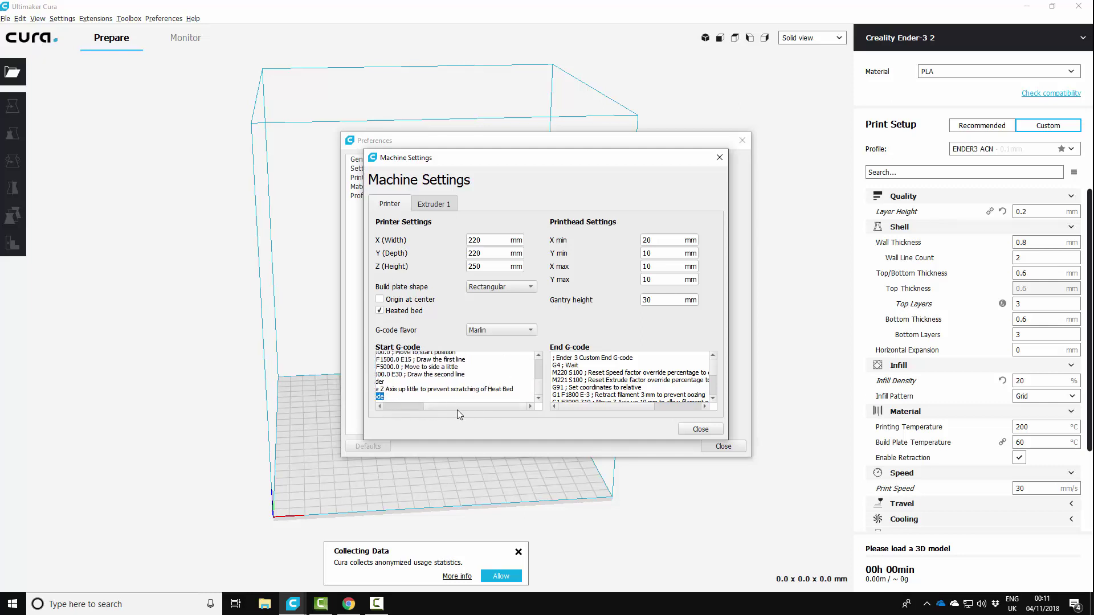
{"action": "left_click_drag", "start_coordinate": [456, 409], "coordinate": [377, 398]}
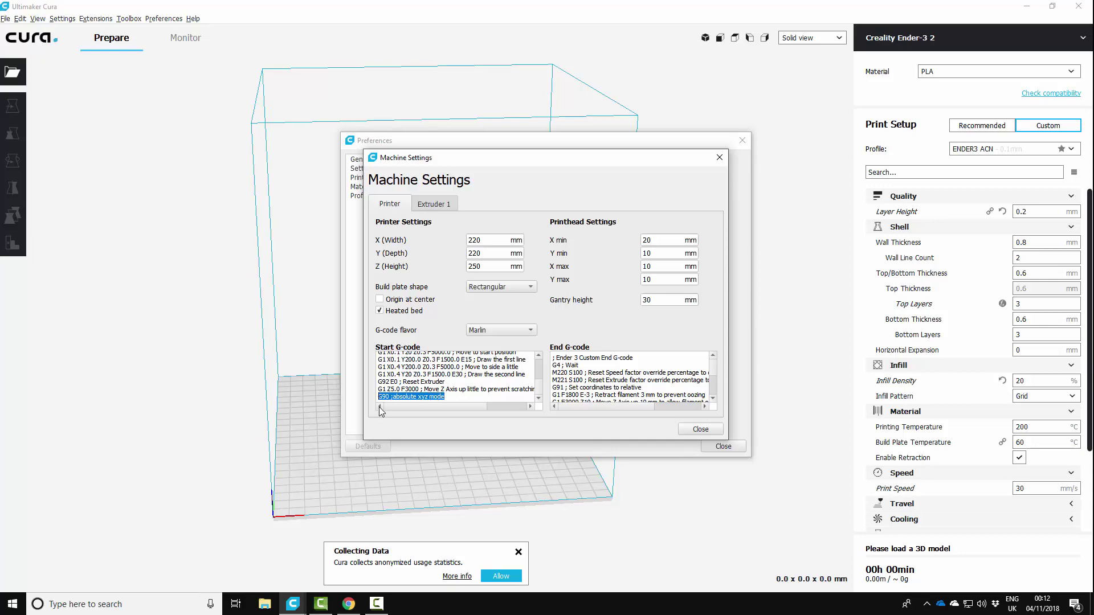
{"action": "left_click", "coordinate": [463, 397]}
{"action": "left_click_drag", "start_coordinate": [451, 397], "coordinate": [370, 402]}
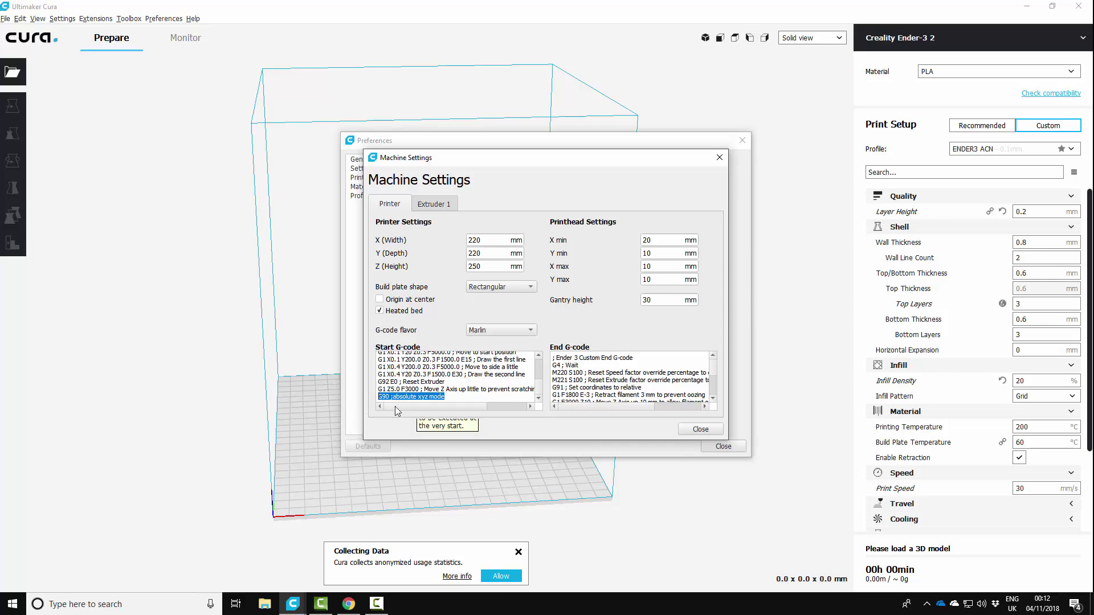
{"action": "left_click", "coordinate": [466, 396]}
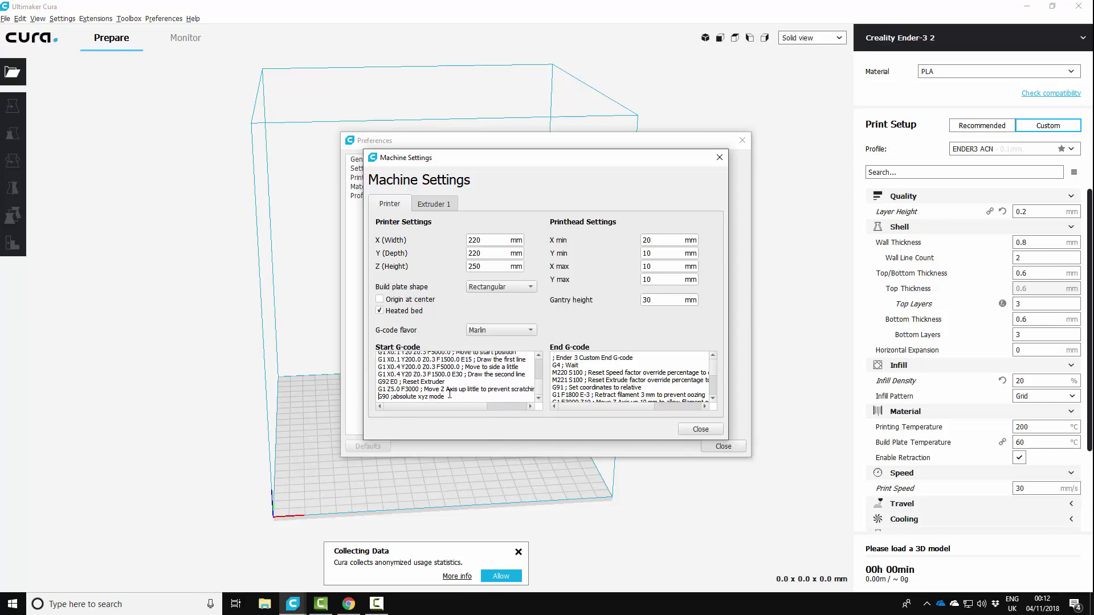
{"action": "left_click_drag", "start_coordinate": [450, 395], "coordinate": [353, 401]}
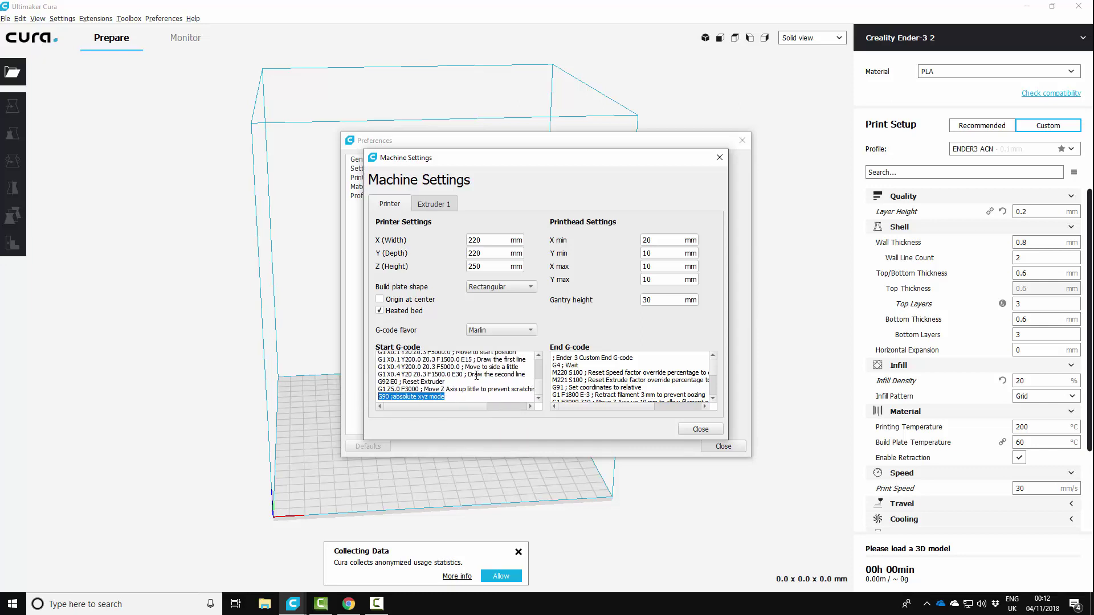
{"action": "left_click", "coordinate": [701, 430]}
{"action": "left_click", "coordinate": [721, 447]}
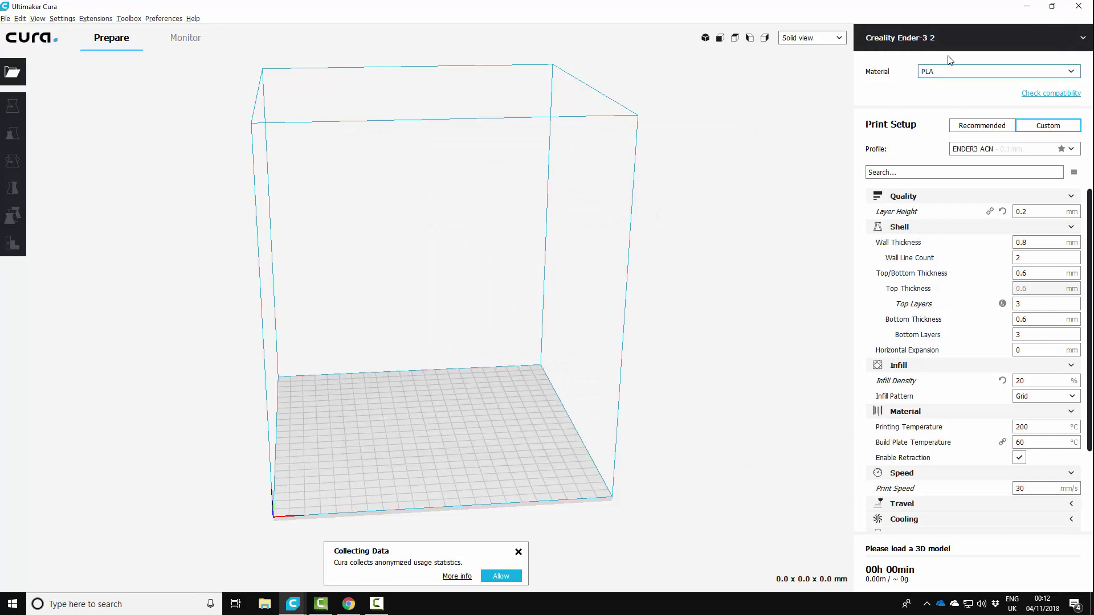
Step: Close Cura, return to OctoPrint's Octolapse panel and connect to the printer
{"action": "left_click", "coordinate": [1079, 7]}
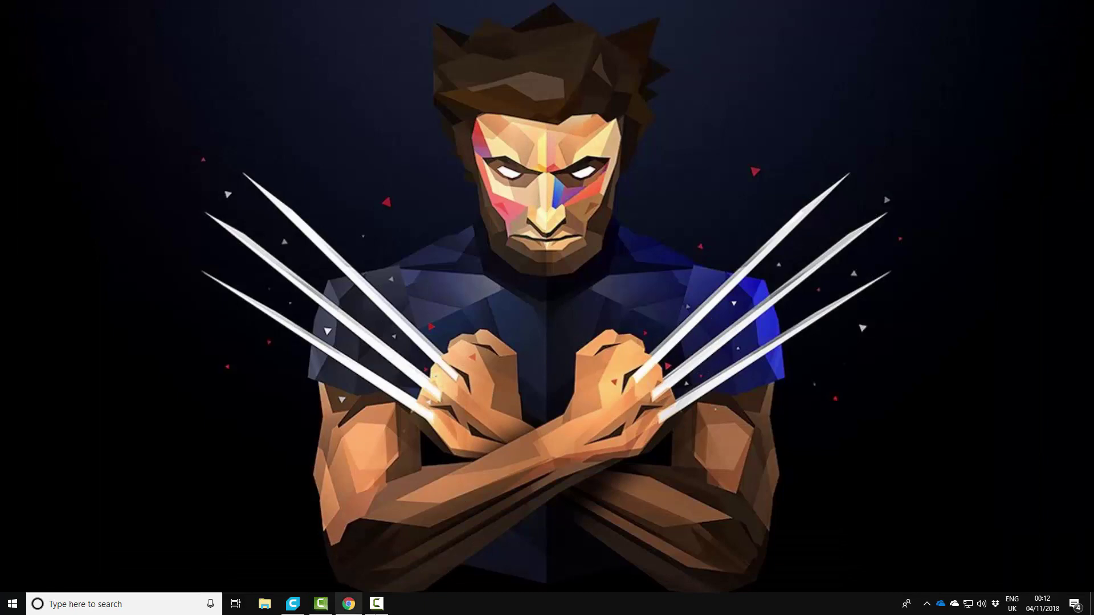
{"action": "left_click", "coordinate": [348, 603]}
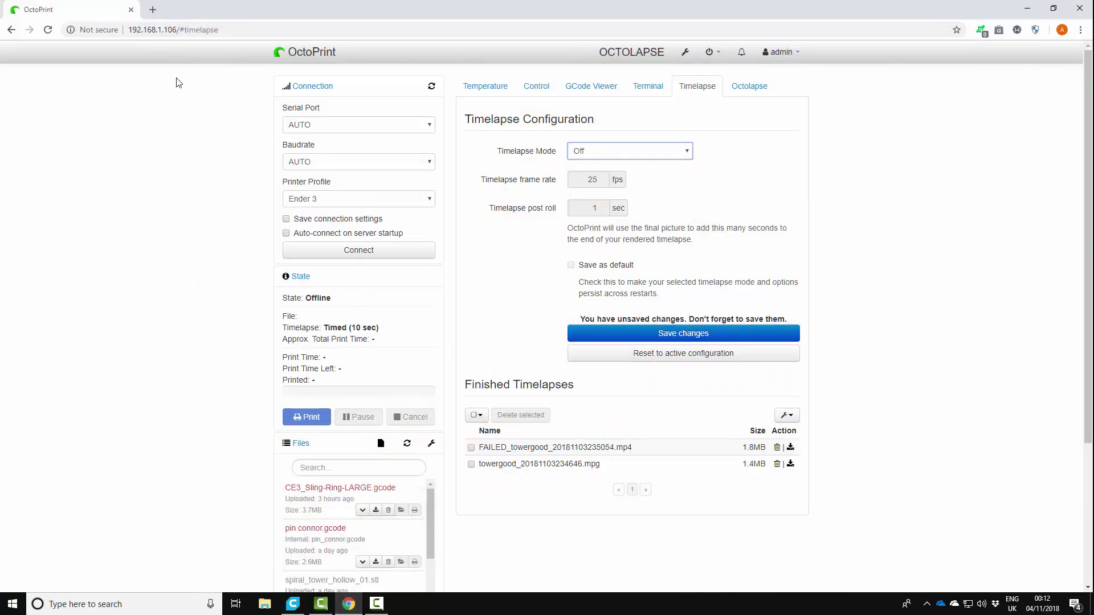
{"action": "left_click", "coordinate": [740, 87]}
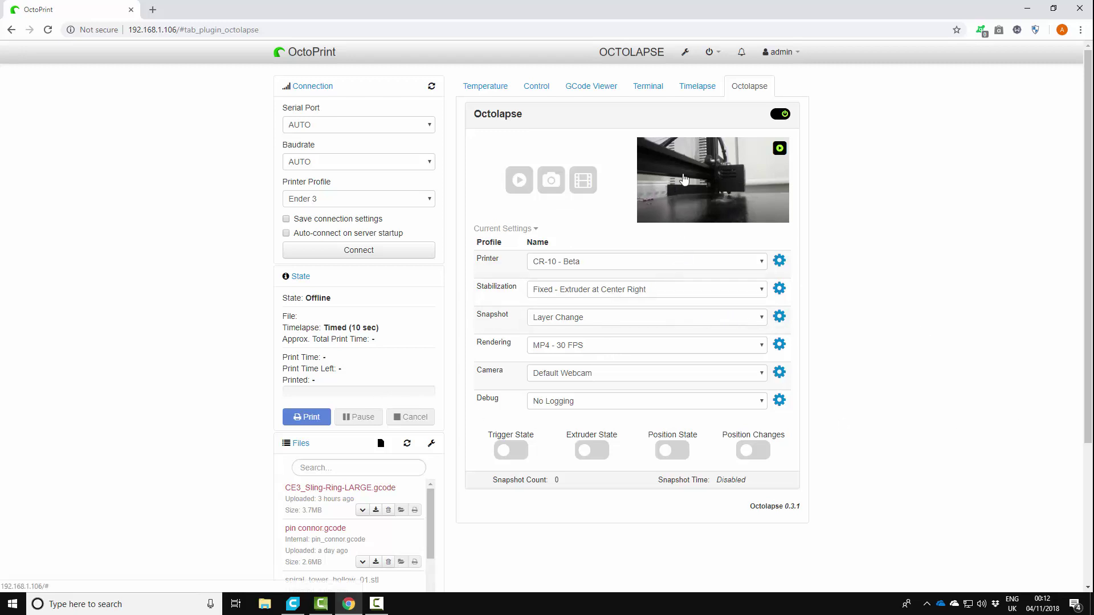
{"action": "left_click", "coordinate": [356, 254]}
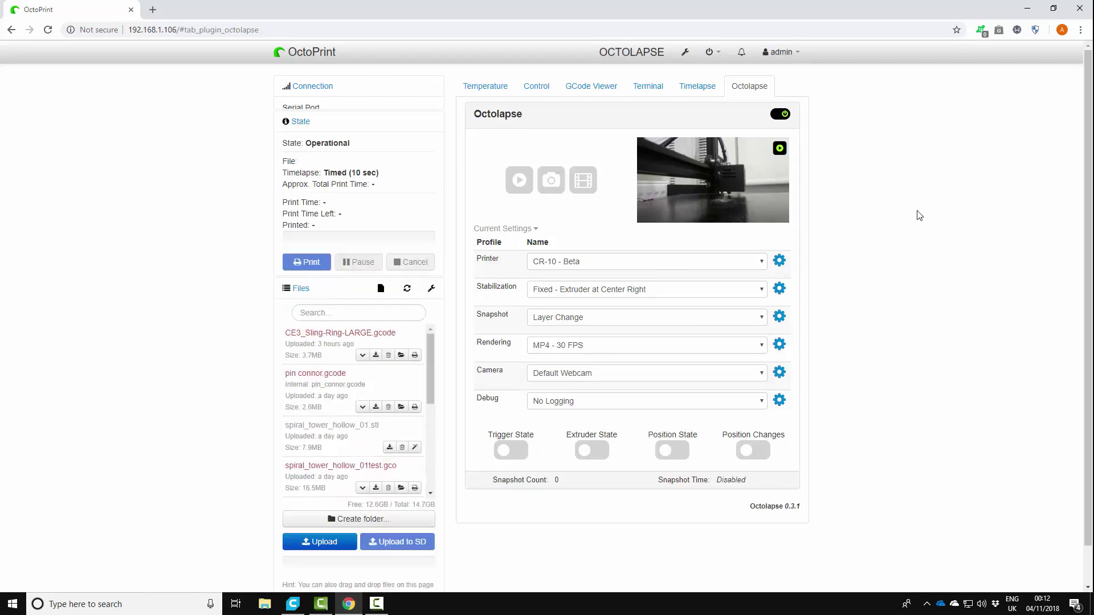
Step: Find 'good' in the file list, then load and print towergood.gcode
{"action": "left_click", "coordinate": [307, 302]}
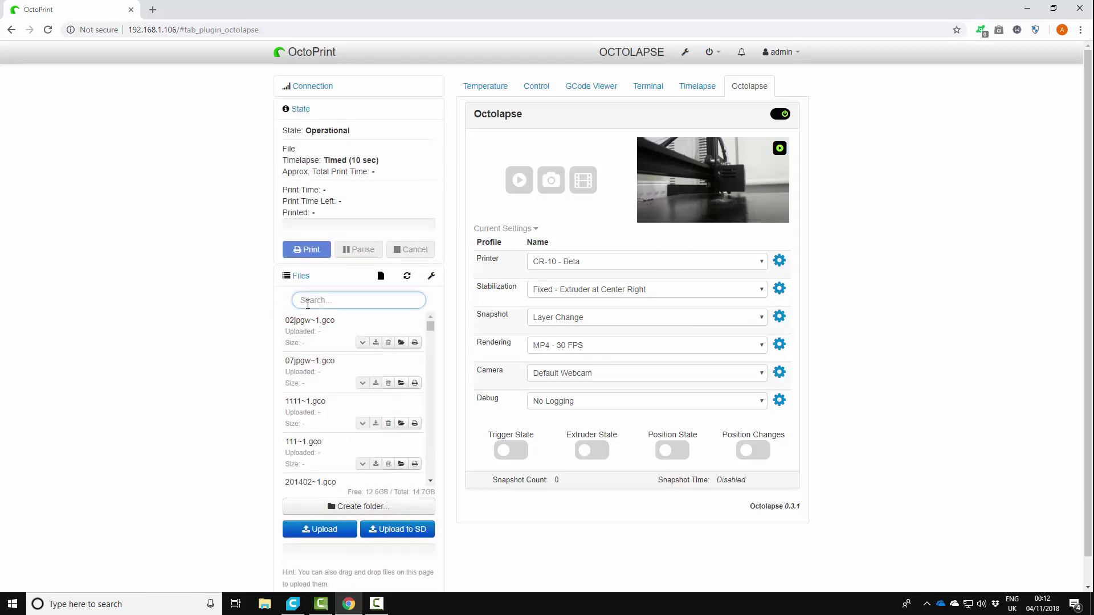
{"action": "type", "text": "good"}
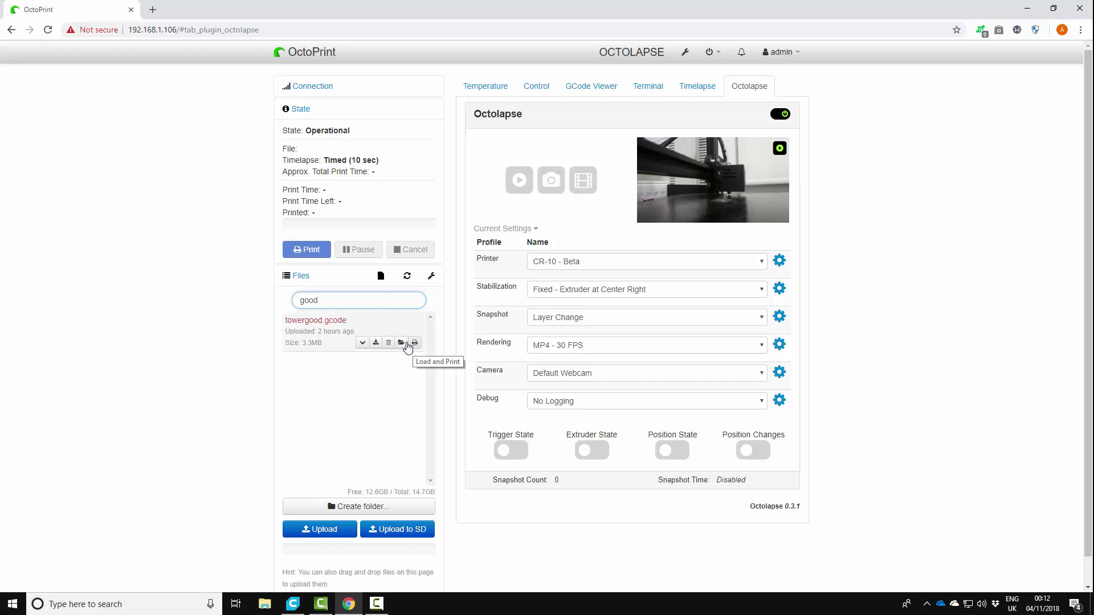
{"action": "left_click", "coordinate": [316, 333]}
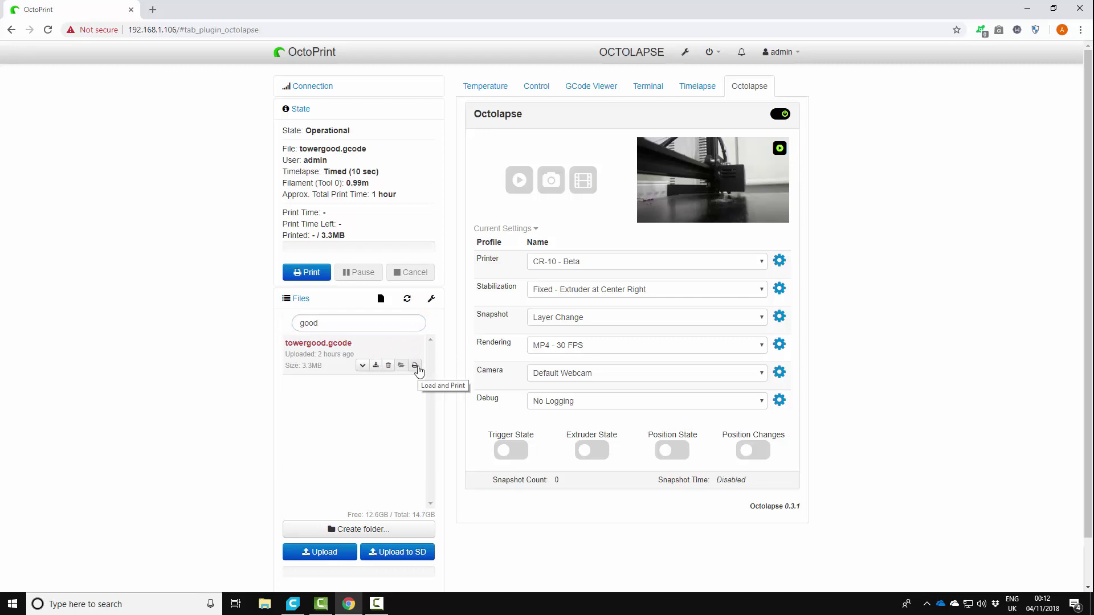
{"action": "left_click", "coordinate": [415, 365]}
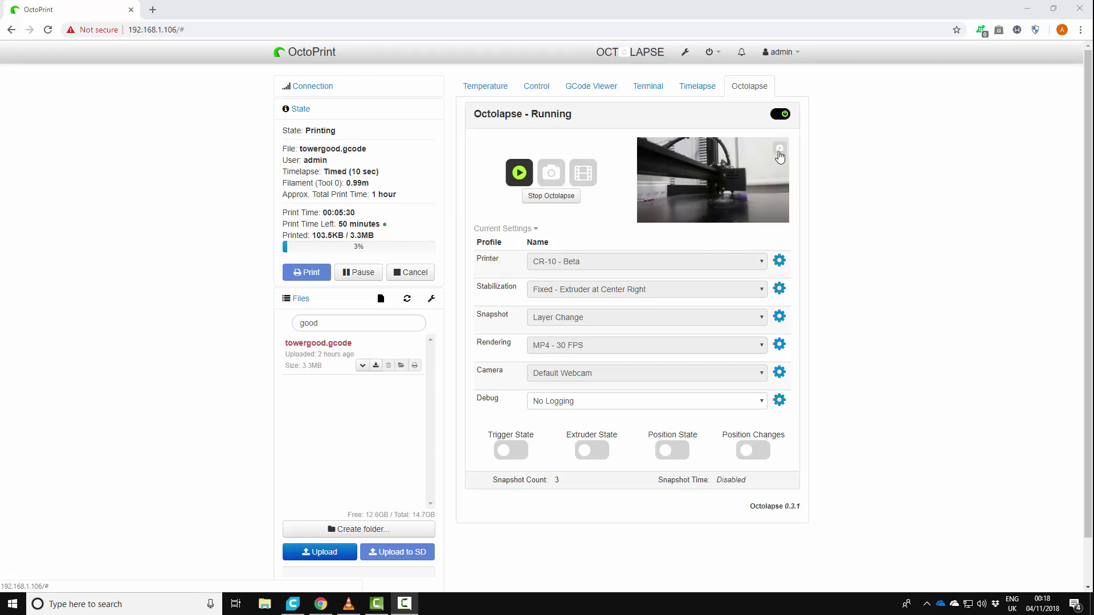
{"action": "left_click", "coordinate": [779, 150]}
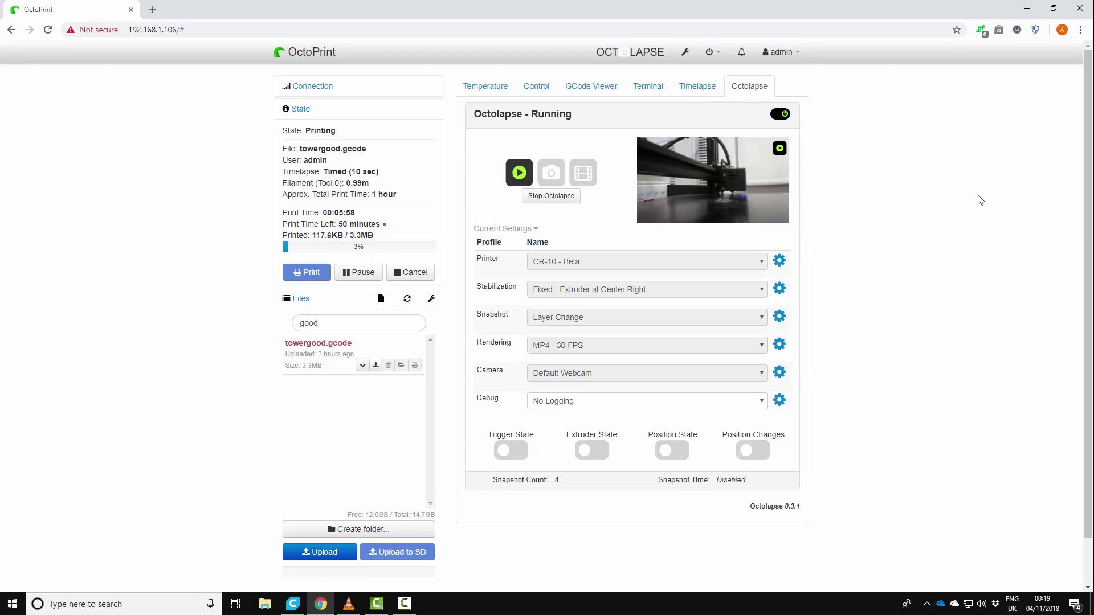
Step: Switch between the Timelapse and Octolapse tabs, ending on the Finished Timelapses list
{"action": "left_click", "coordinate": [696, 90]}
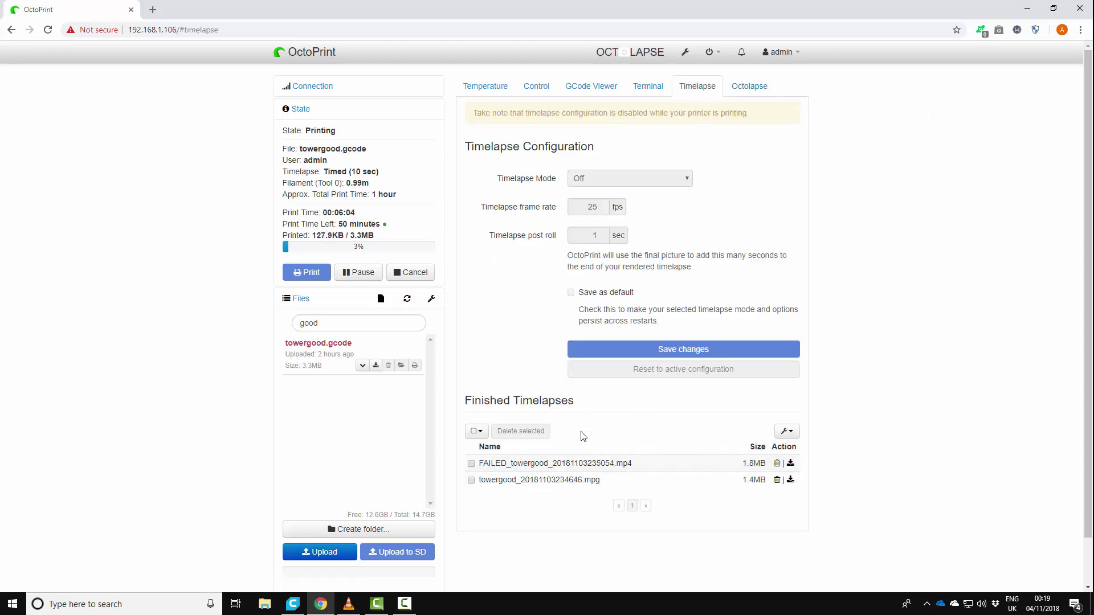
{"action": "left_click", "coordinate": [748, 86]}
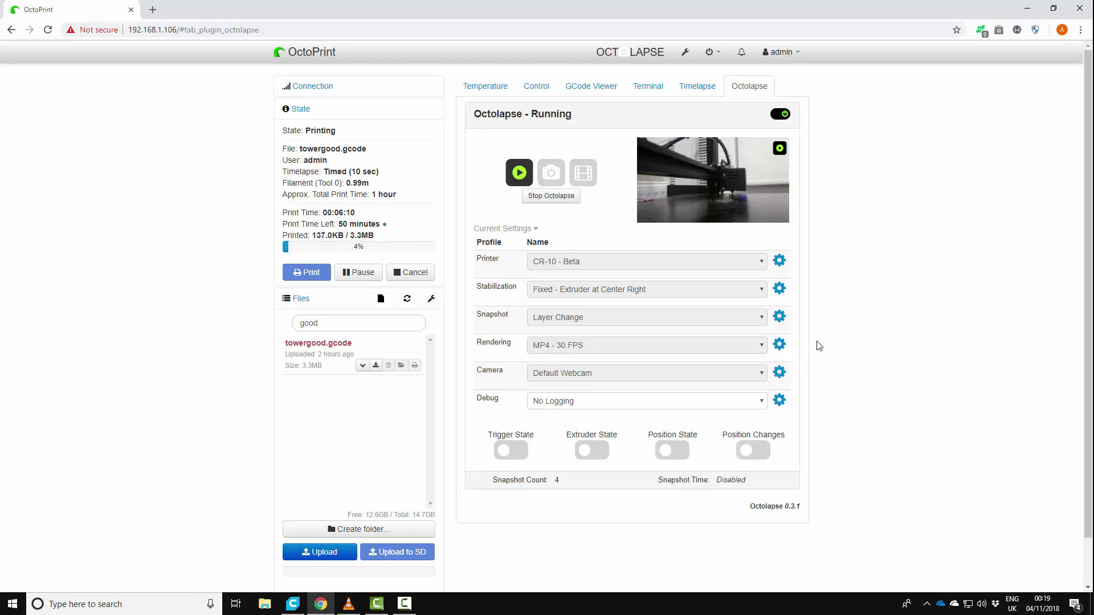
{"action": "left_click", "coordinate": [699, 91]}
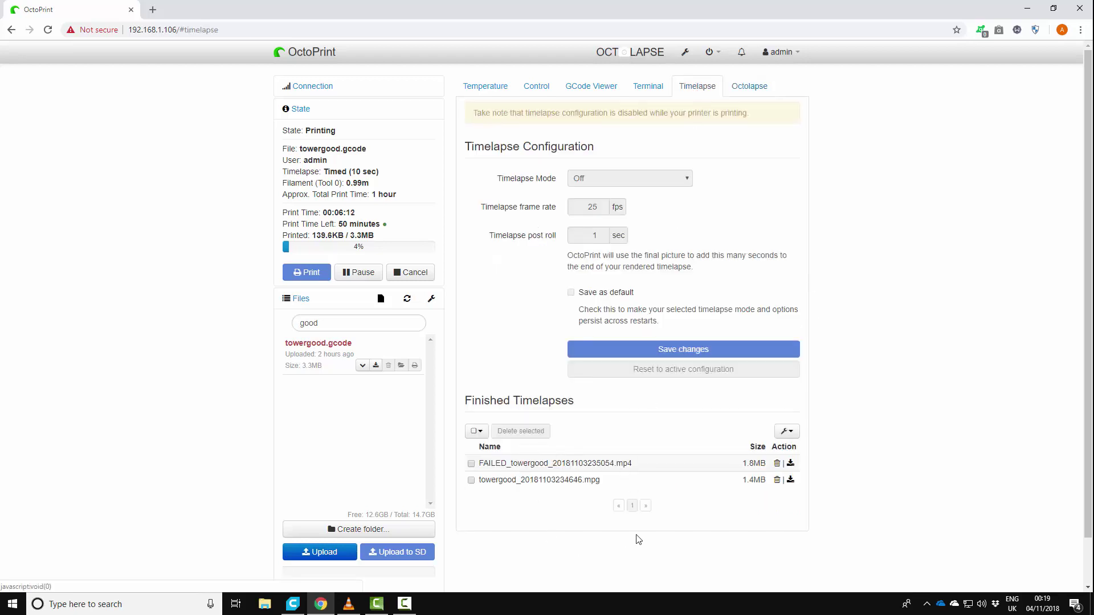